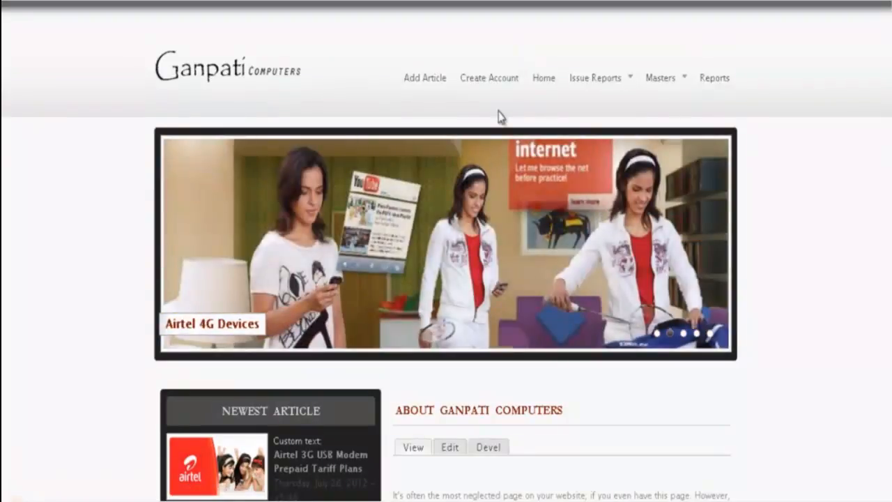
- Start a new account with the customer's full name and firm name C5 Traders
click(501, 80)
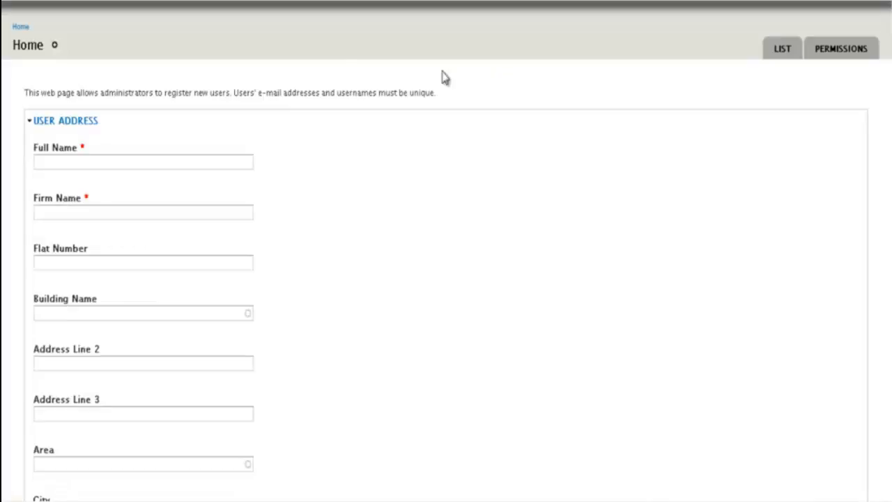
click(80, 161)
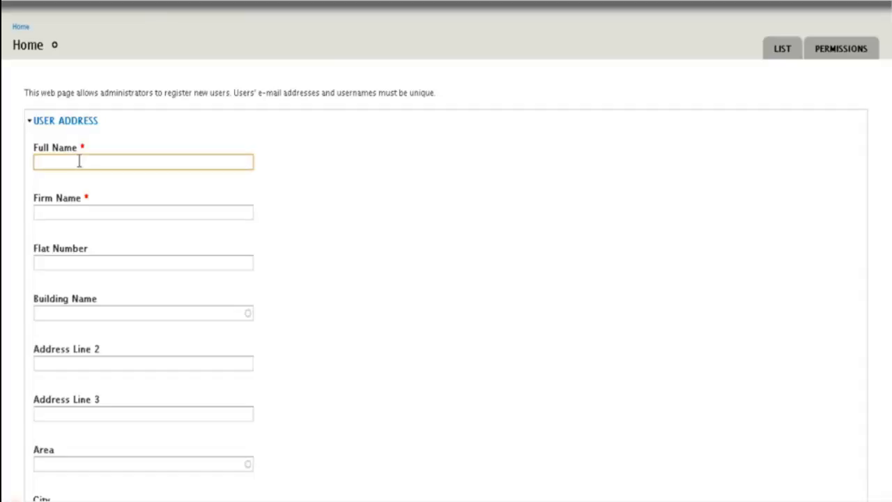
text(New Customer 5)
click(73, 216)
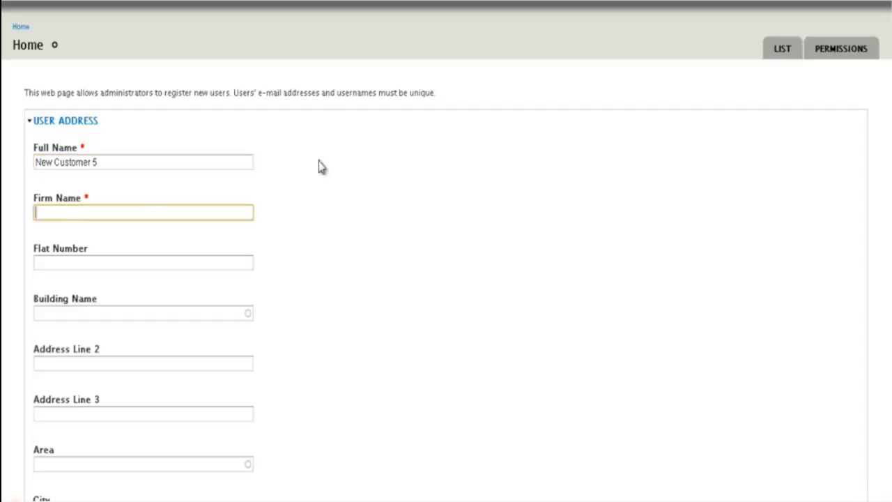
text(C)
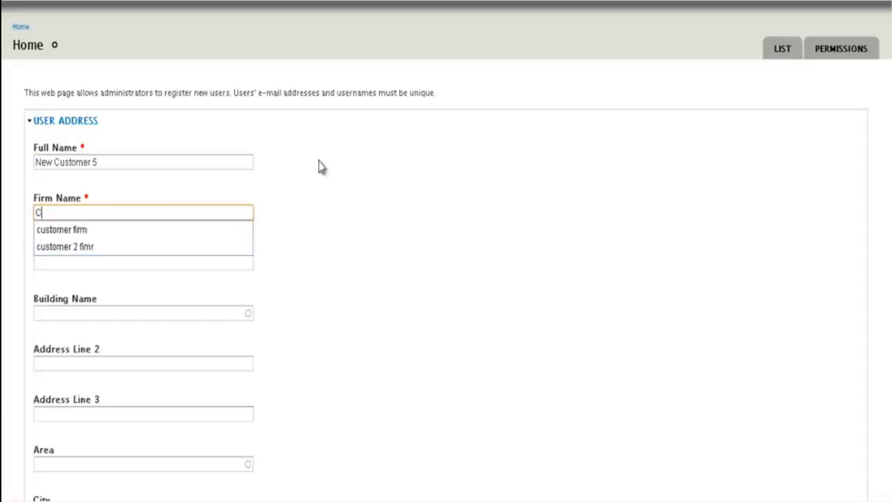
text(5 Traders)
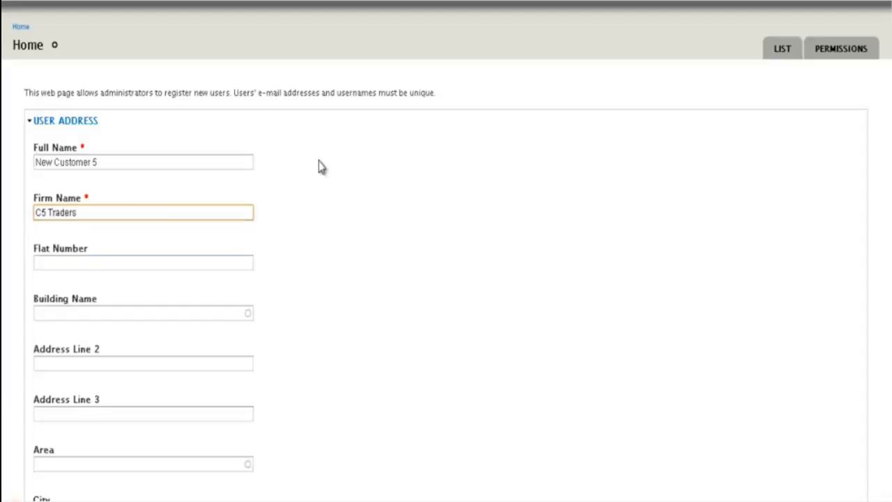
- Fill in the customer's flat number and building name
click(150, 261)
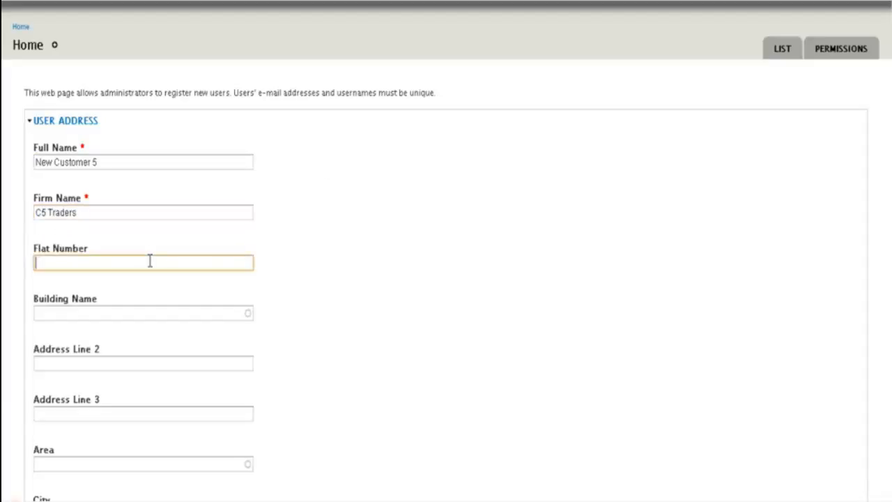
click(152, 307)
- Enter the customer's area from the suggestions, leaving the city as Surat
scroll(152, 310, down, 1)
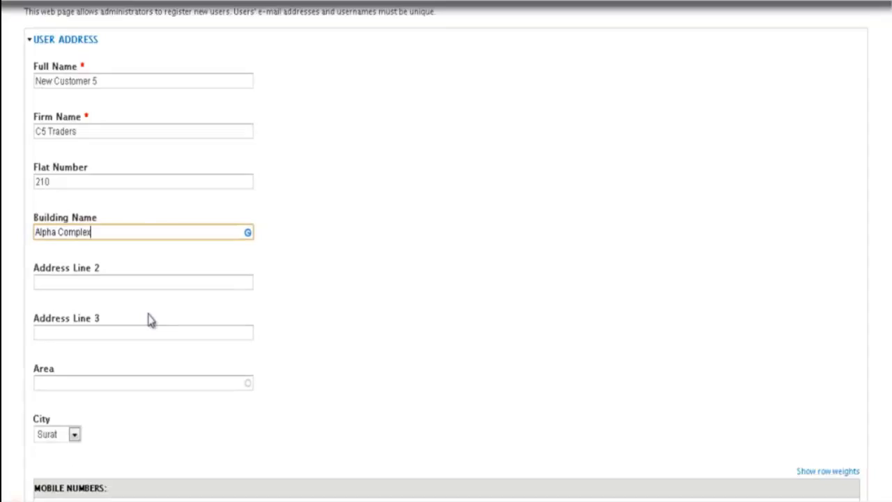
click(61, 280)
click(52, 332)
scroll(56, 335, down, 2)
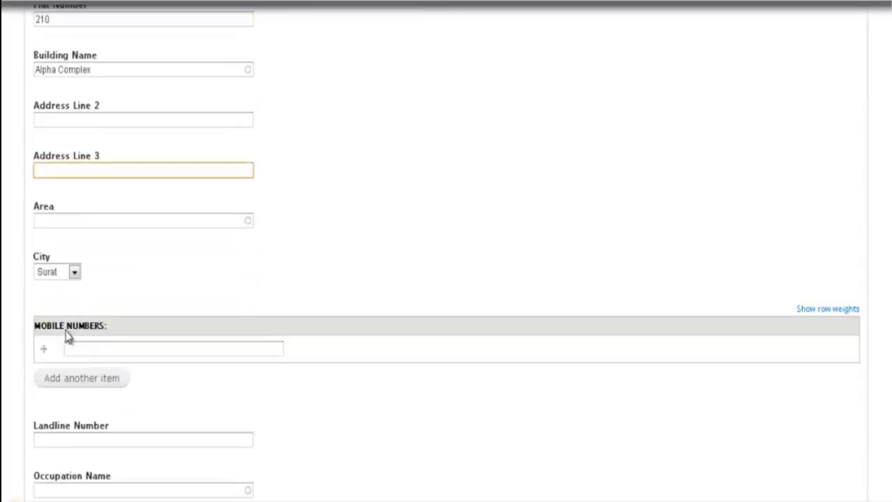
click(68, 218)
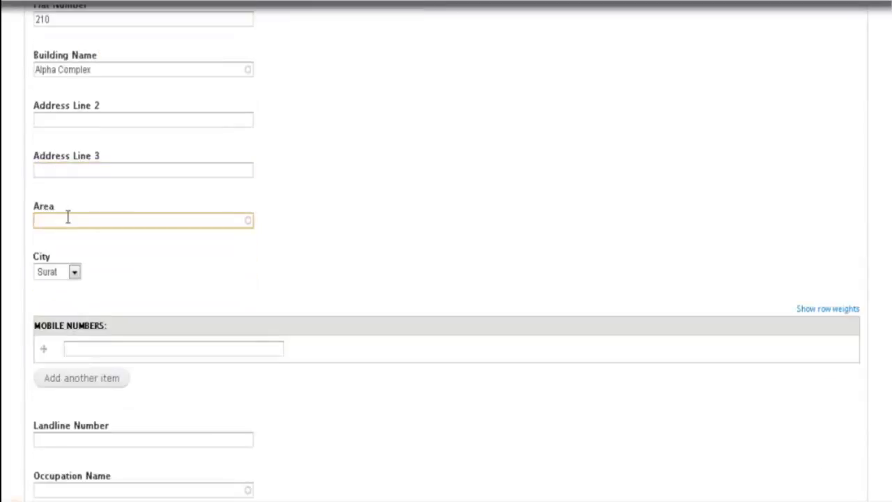
text(Bhara)
key(BackSpace)
key(BackSpace)
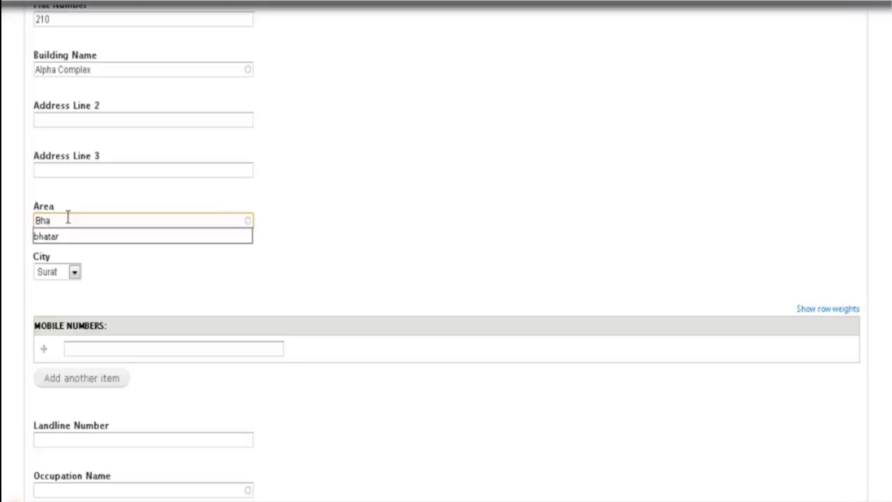
key(Down)
key(Tab)
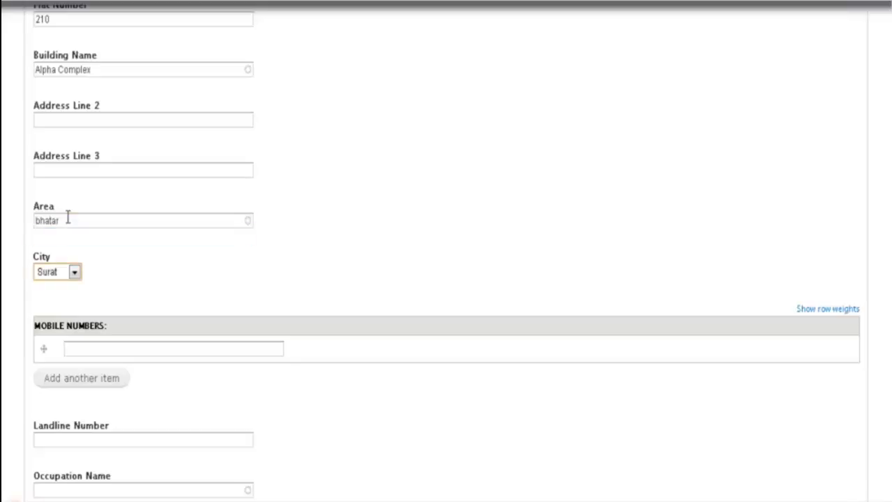
scroll(82, 289, down, 1)
- Add the customer's two mobile numbers, using an extra row for the second
click(106, 269)
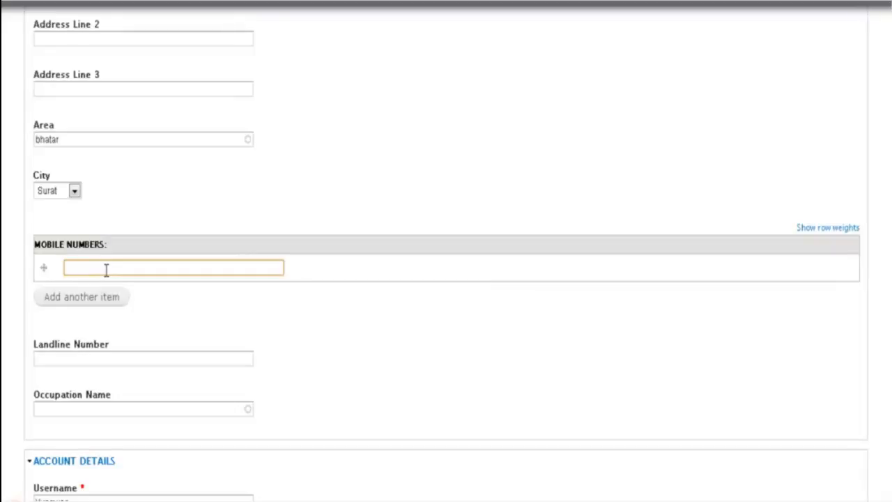
text(98)
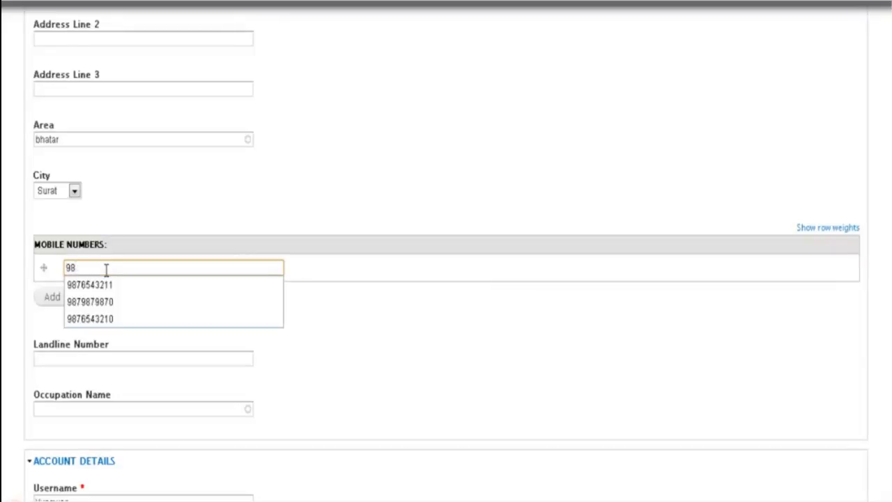
text(7654321)
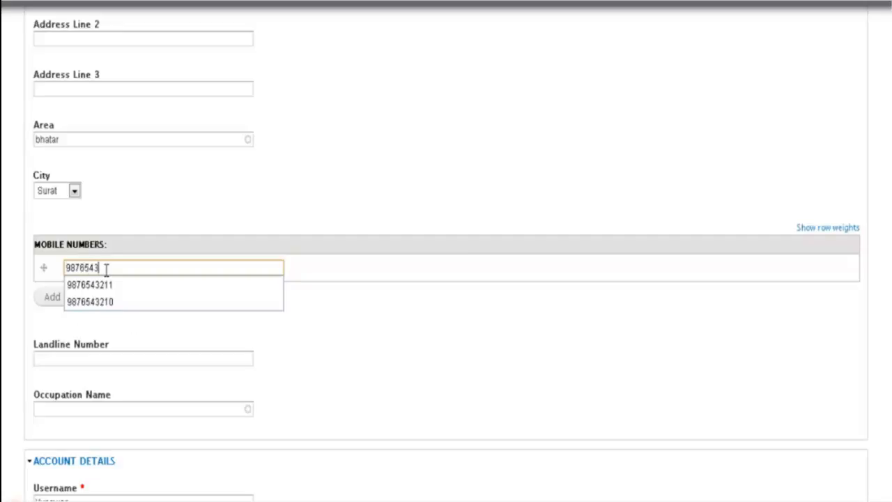
text(0)
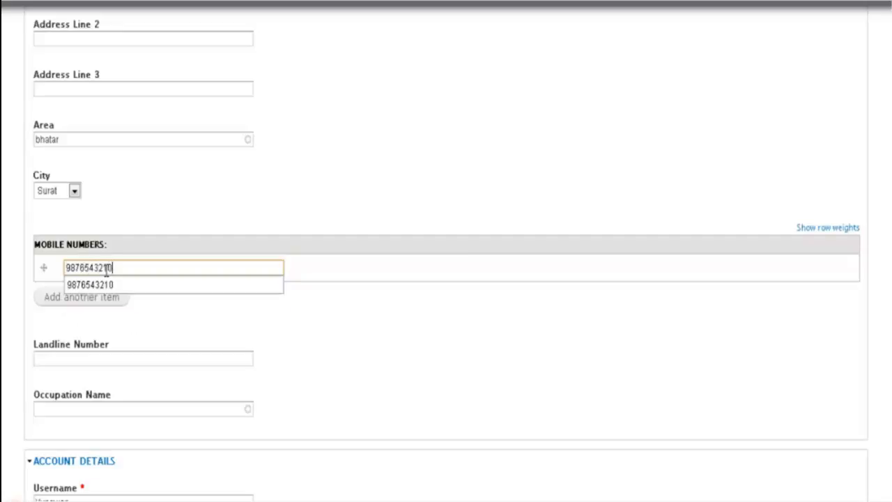
key(BackSpace)
text(2)
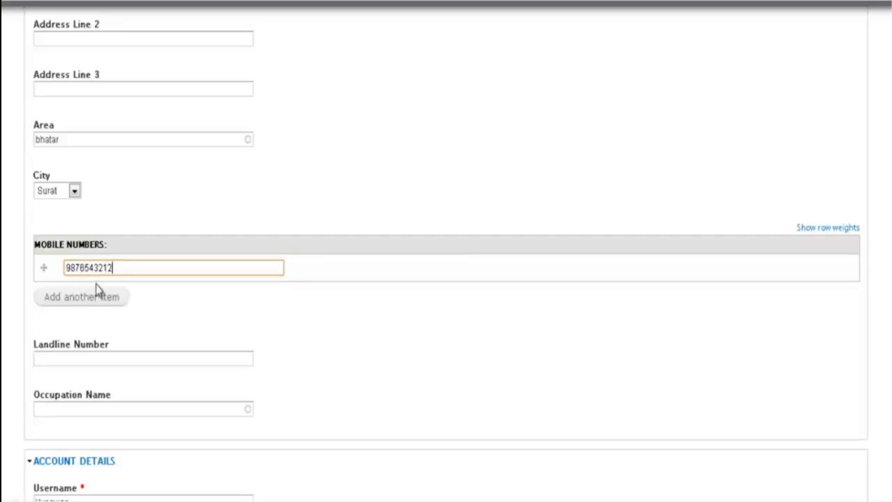
click(97, 299)
click(103, 295)
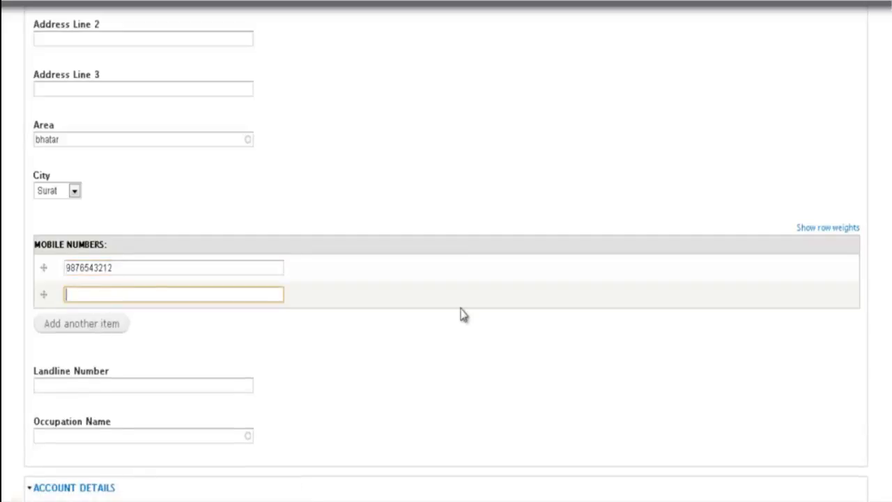
text(1112223334)
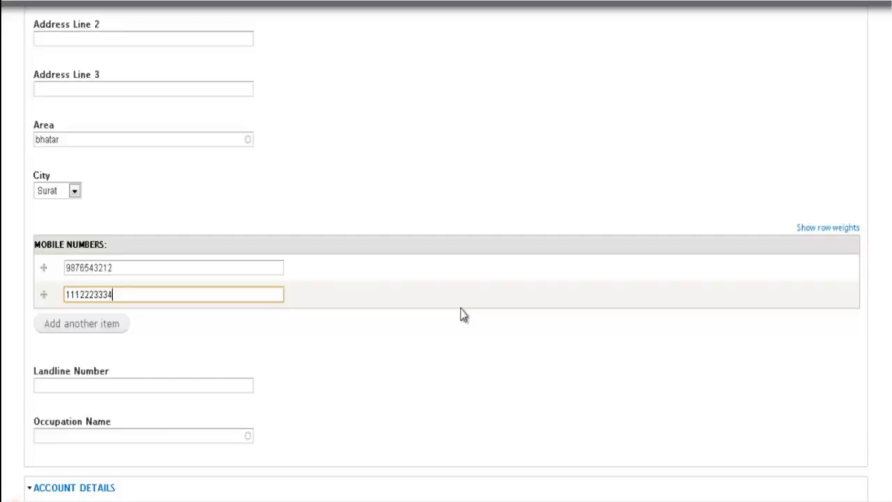
scroll(384, 399, down, 3)
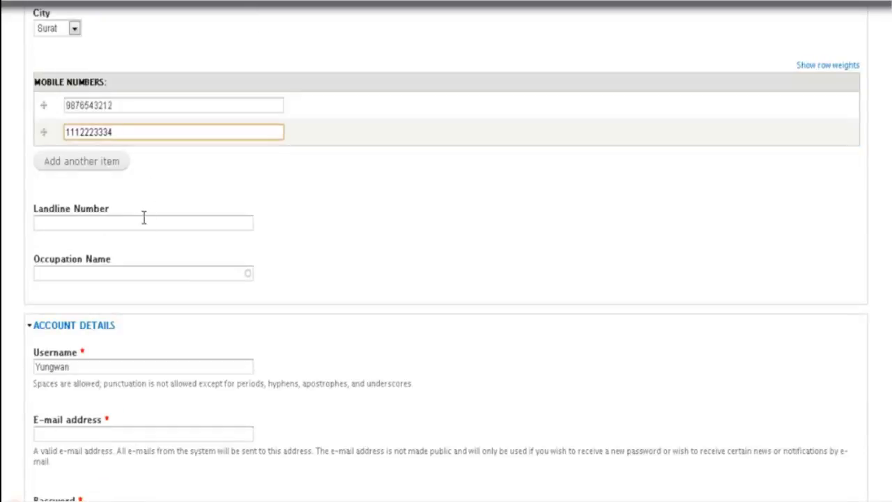
- Set the occupation to Textile Market Shop
click(117, 271)
text(Te)
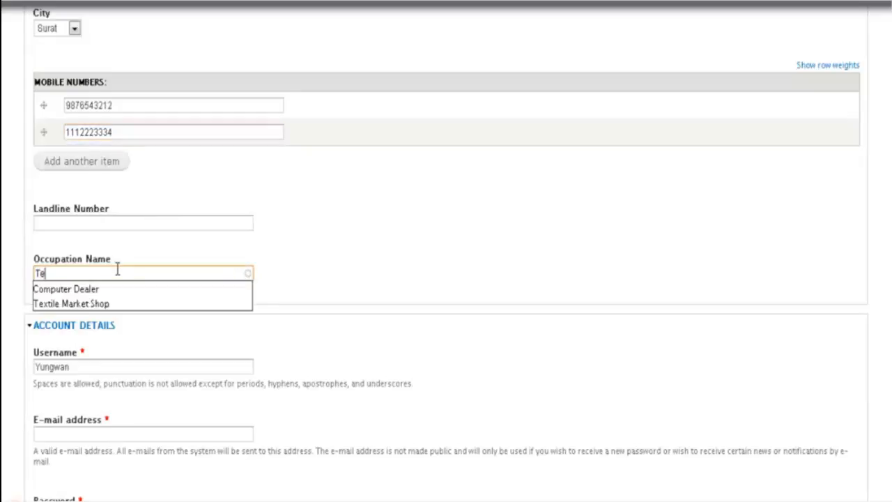
click(94, 306)
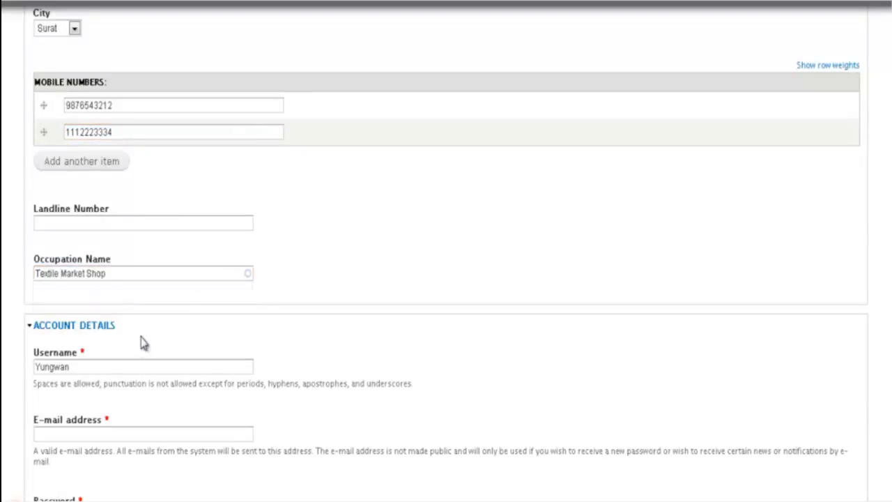
scroll(135, 344, down, 1)
- Replace the prefilled username with nc5 and enter the customer's e-mail address
drag(77, 285, 20, 291)
scroll(435, 263, up, 5)
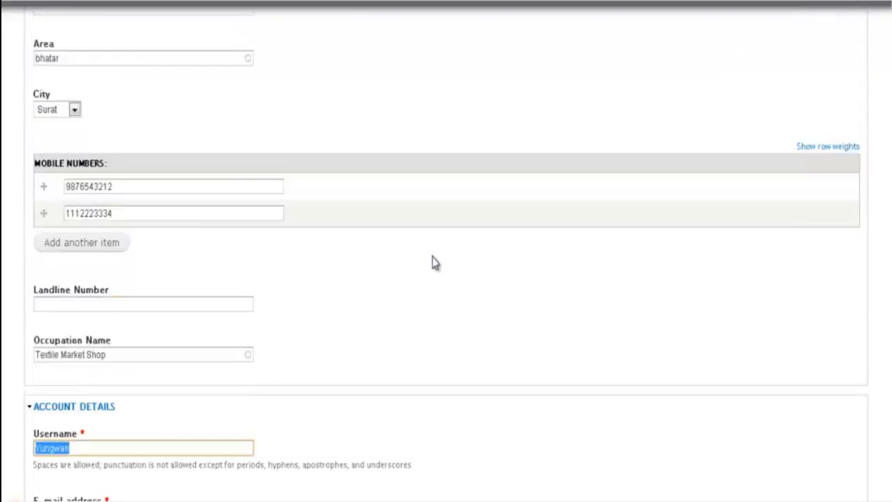
scroll(433, 263, up, 2)
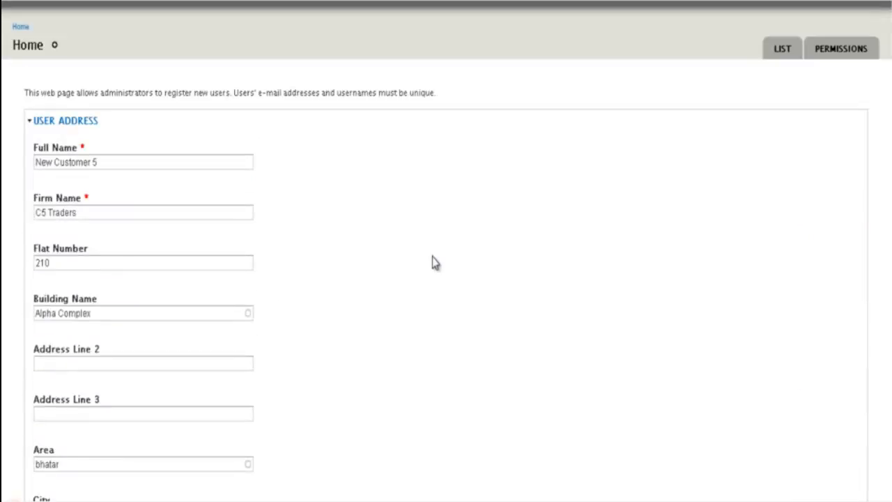
scroll(433, 263, down, 6)
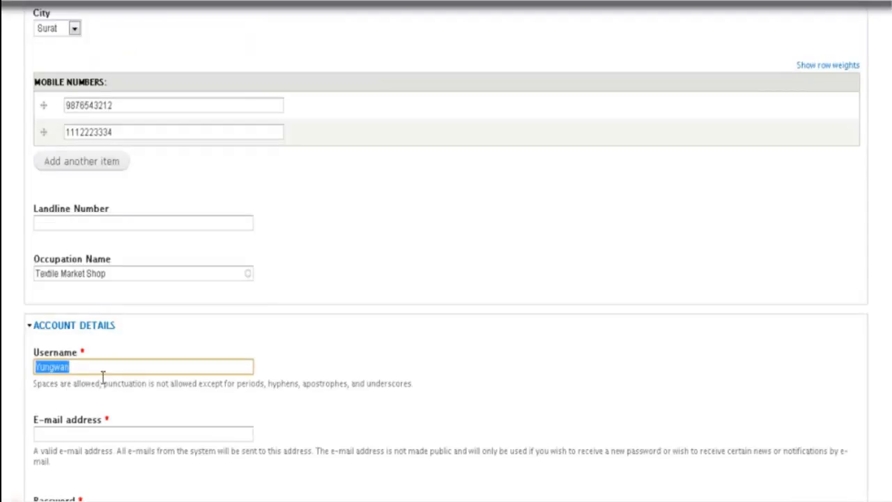
scroll(102, 377, up, 6)
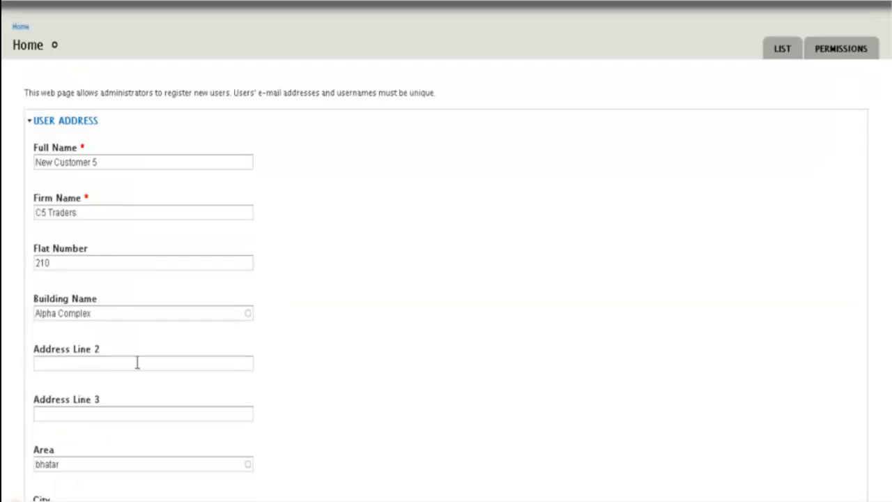
scroll(138, 362, down, 8)
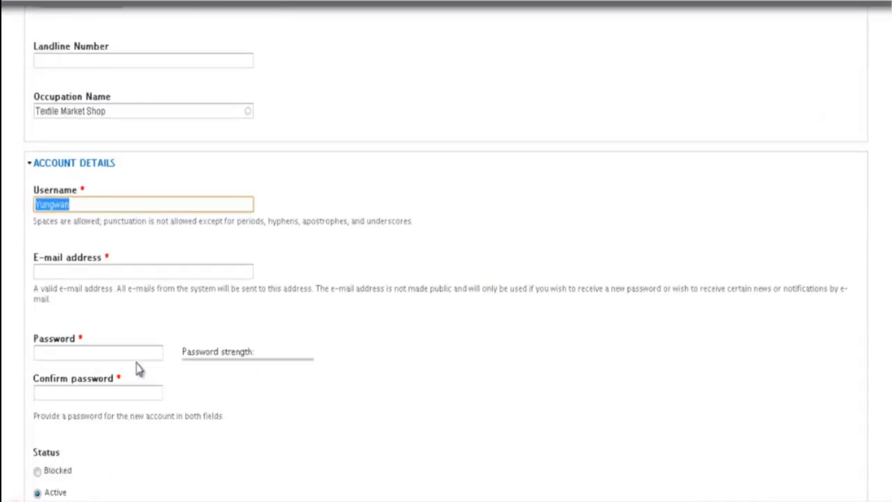
text(nc5)
click(74, 273)
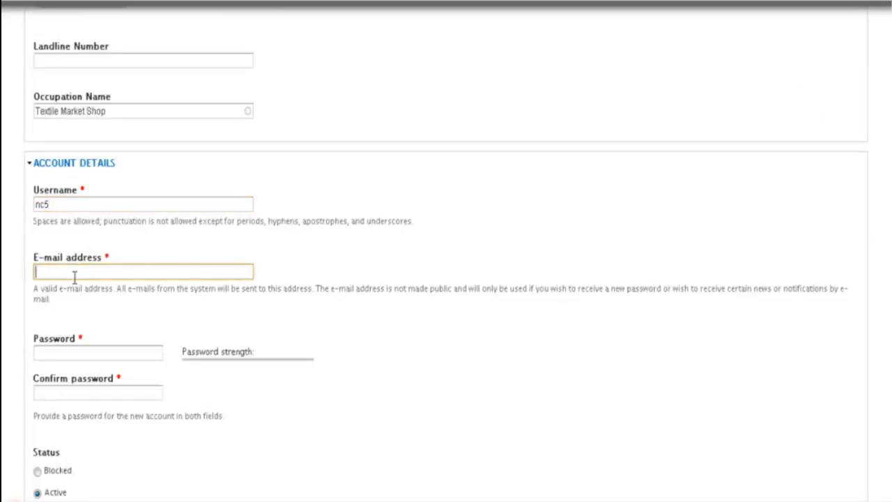
- Enter the account password and the matching confirmation
scroll(75, 276, down, 1)
click(74, 272)
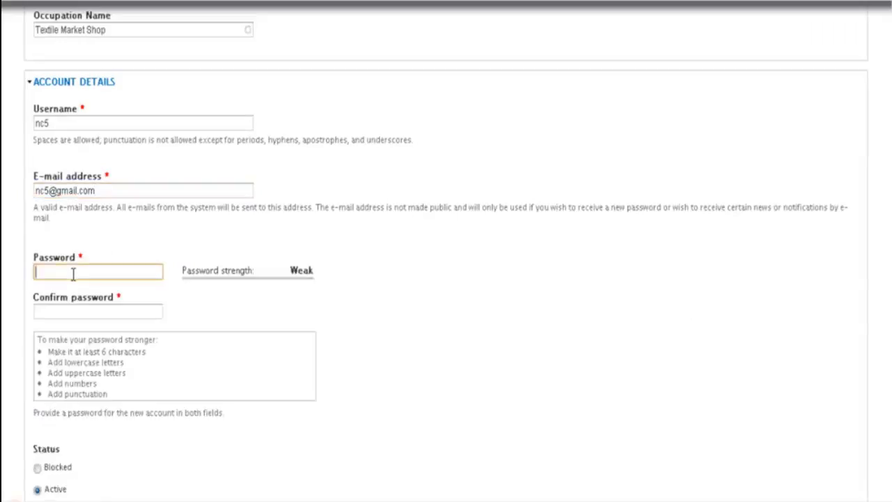
text(123456)
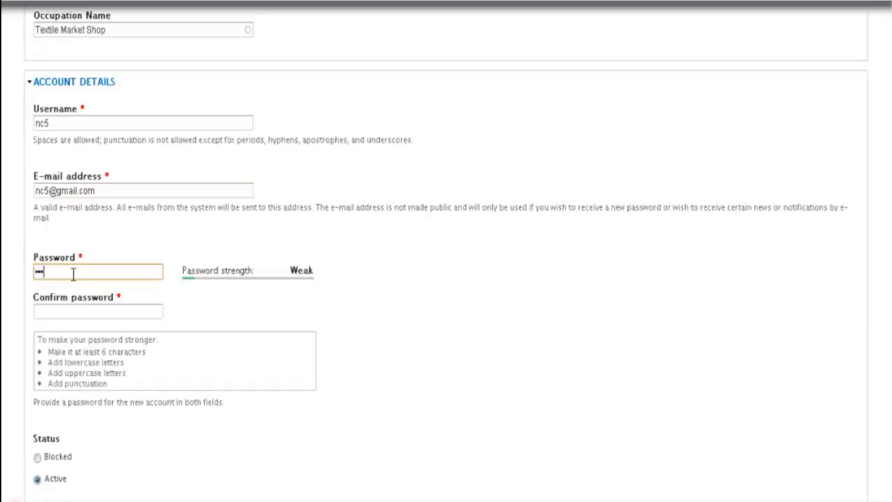
click(68, 313)
text(123456)
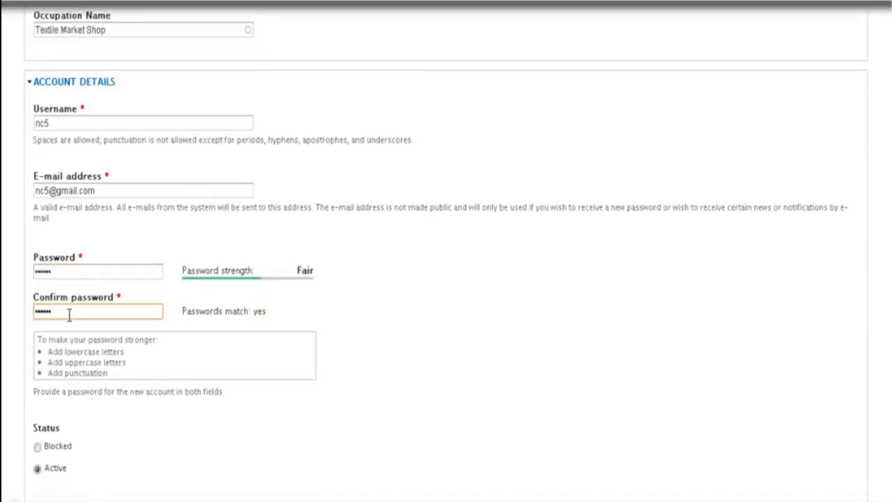
- Enable new-account notification for the user and collapse Internal Details
scroll(68, 313, down, 2)
scroll(179, 299, down, 2)
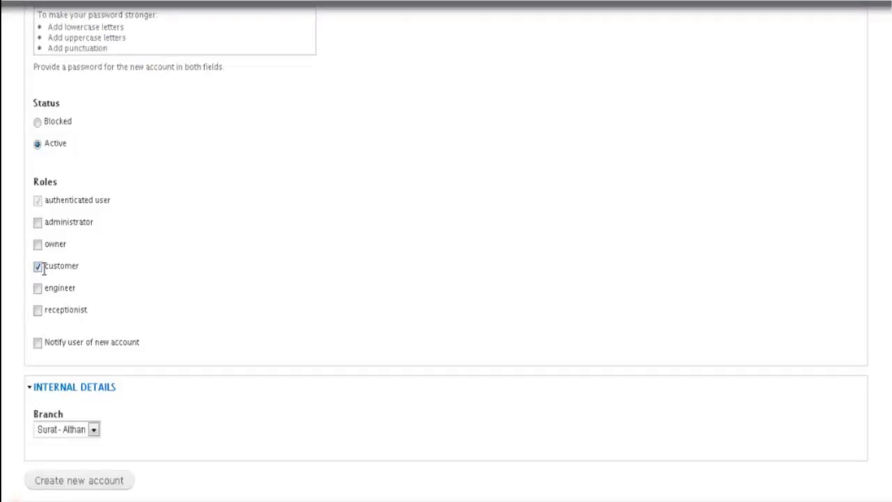
click(37, 343)
scroll(124, 345, up, 3)
scroll(121, 343, down, 4)
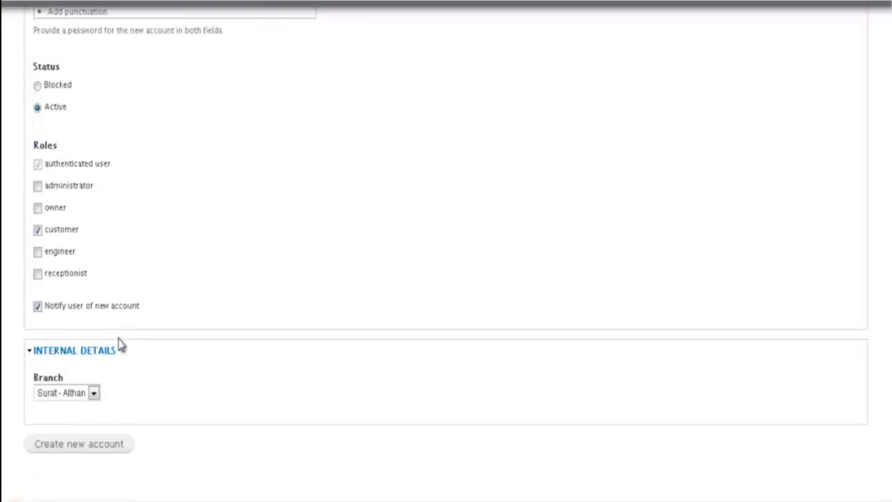
click(110, 352)
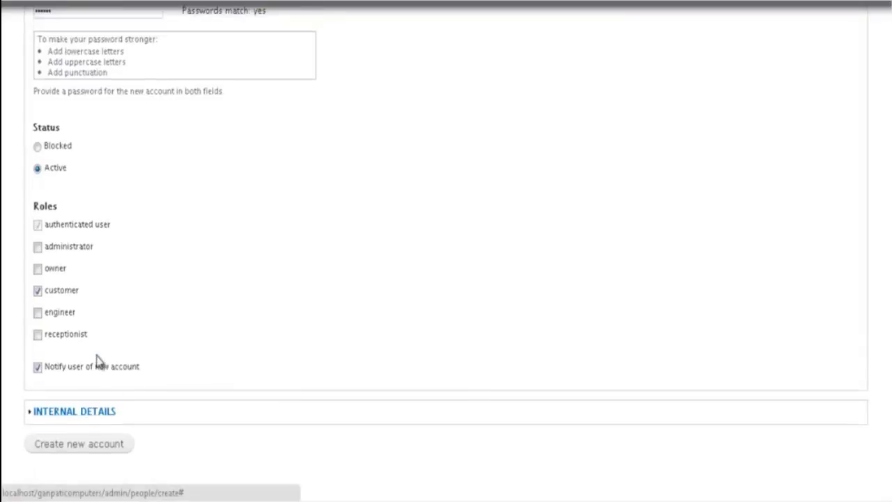
- Submit the nc5 account, review the People page messages, and go back home
click(104, 450)
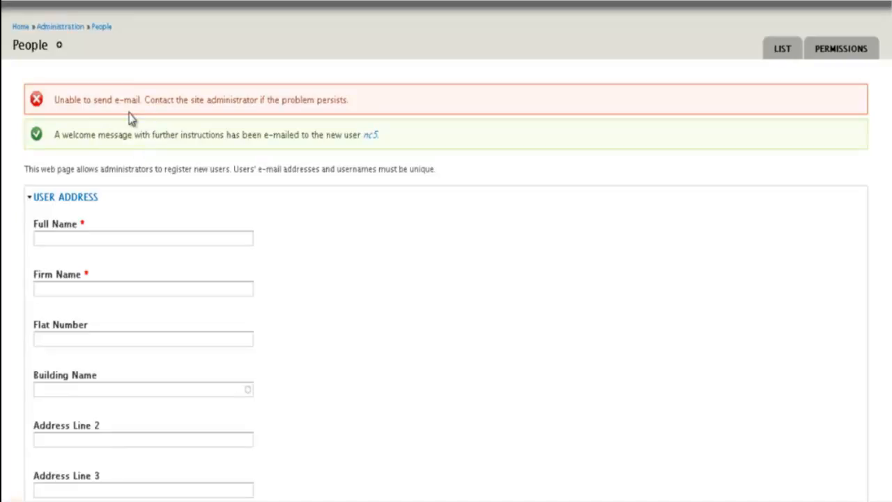
drag(109, 100, 125, 99)
scroll(181, 165, down, 3)
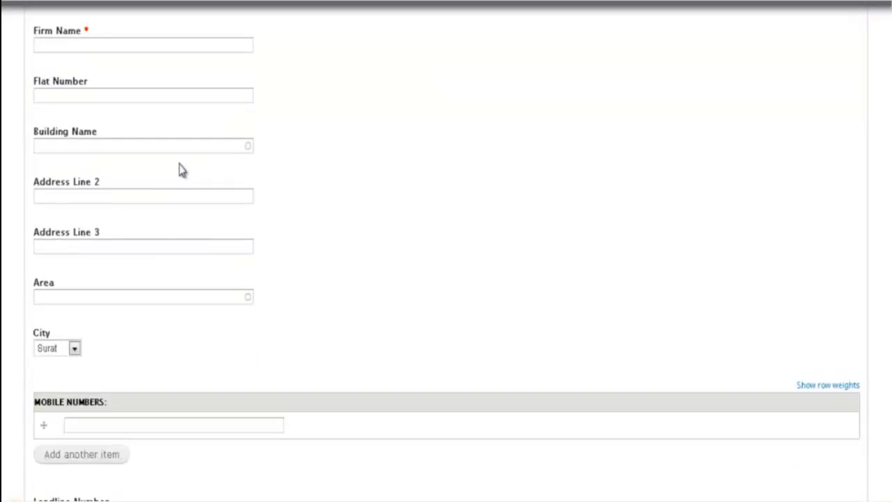
scroll(180, 170, down, 2)
scroll(179, 171, up, 3)
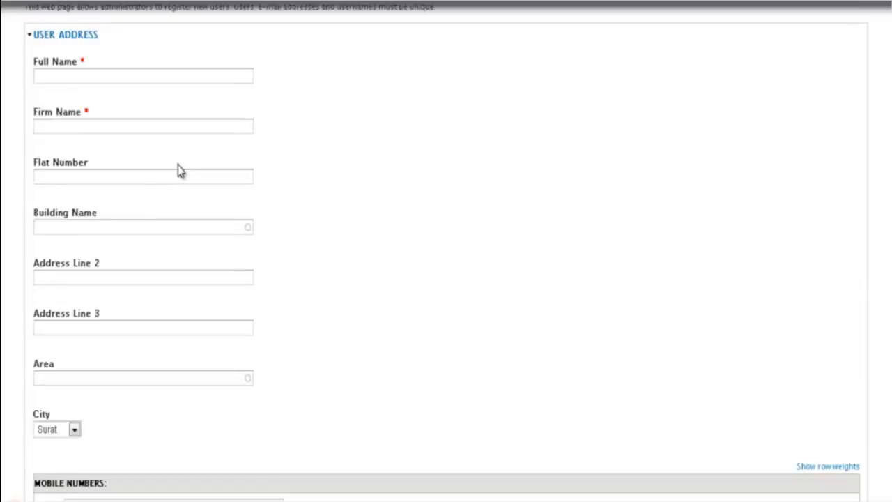
scroll(179, 171, up, 2)
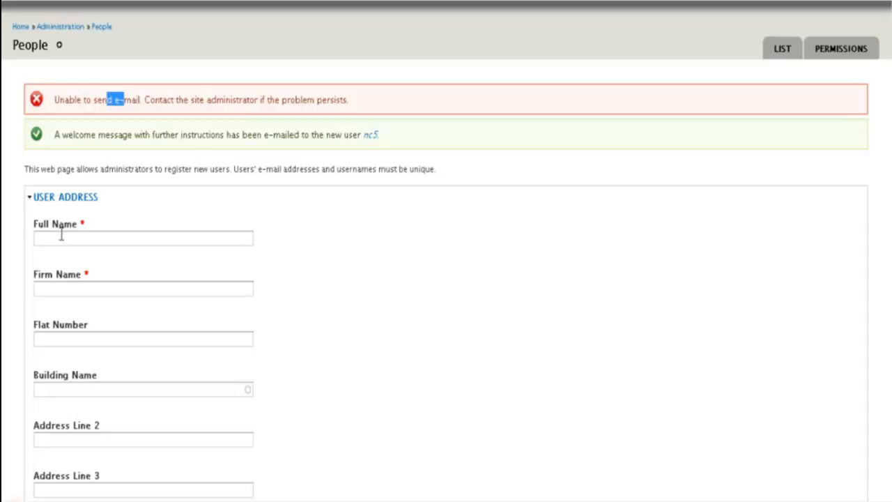
click(13, 2)
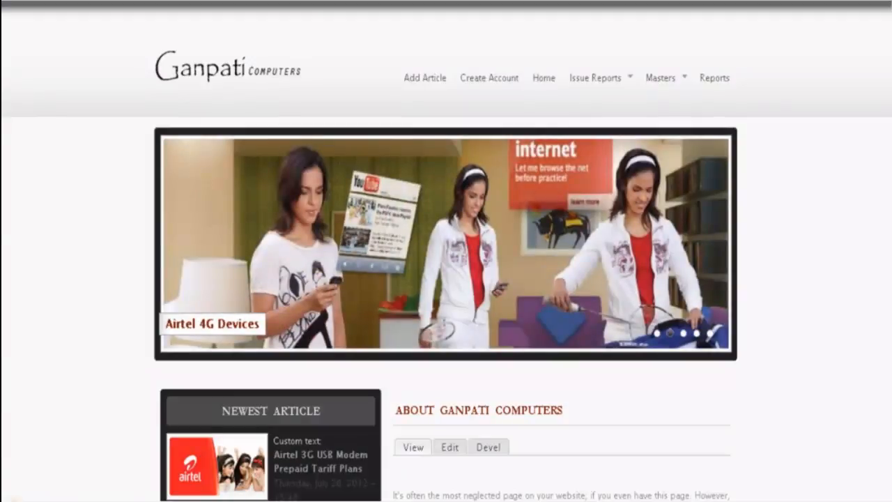
- Load localhost/ganpaticomputers/find-account and scroll through the c1, c2 and nc5 rows
text(find)
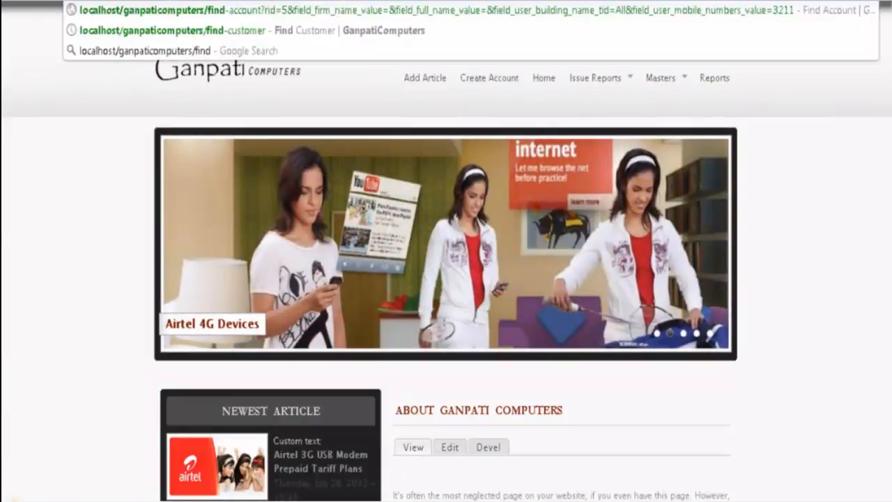
key(Return)
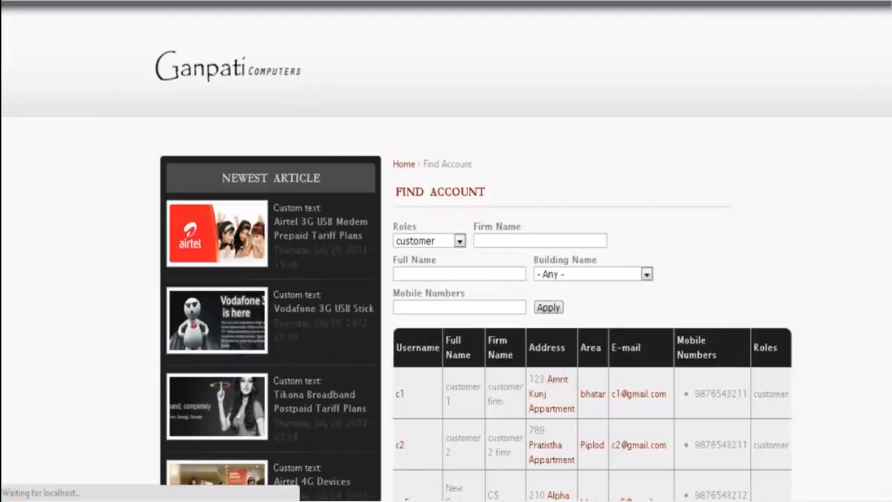
scroll(574, 61, down, 2)
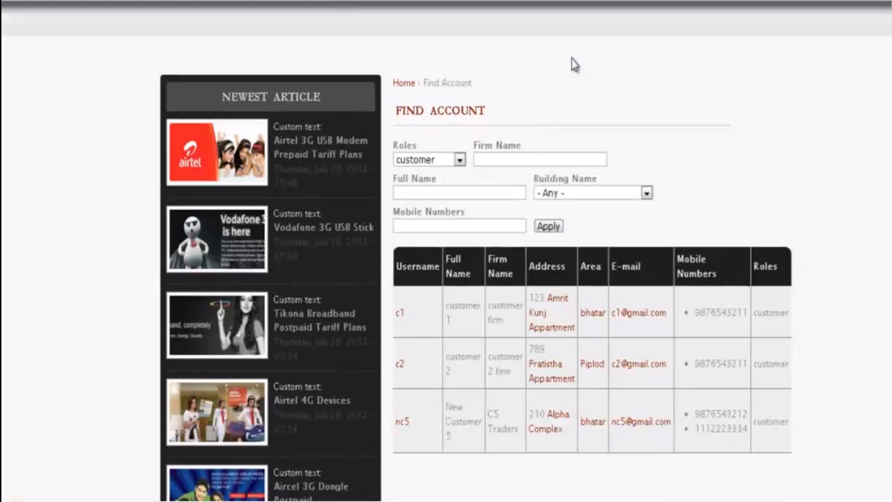
scroll(417, 241, down, 4)
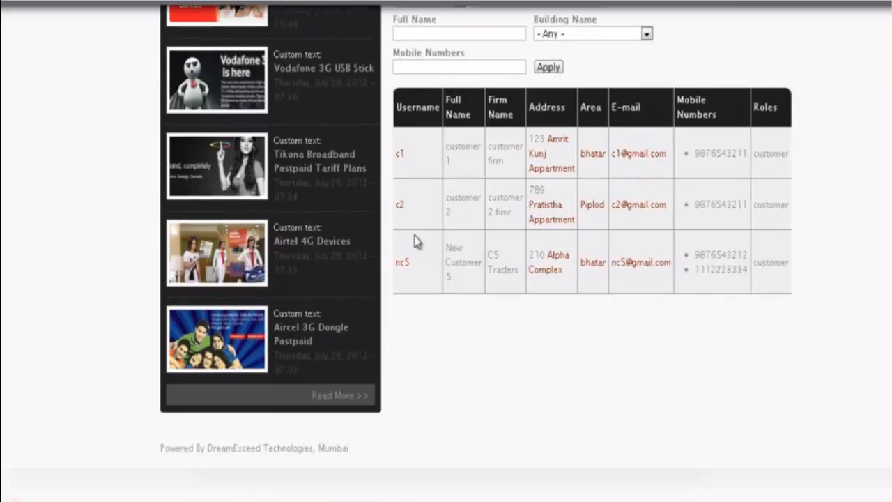
scroll(415, 241, up, 4)
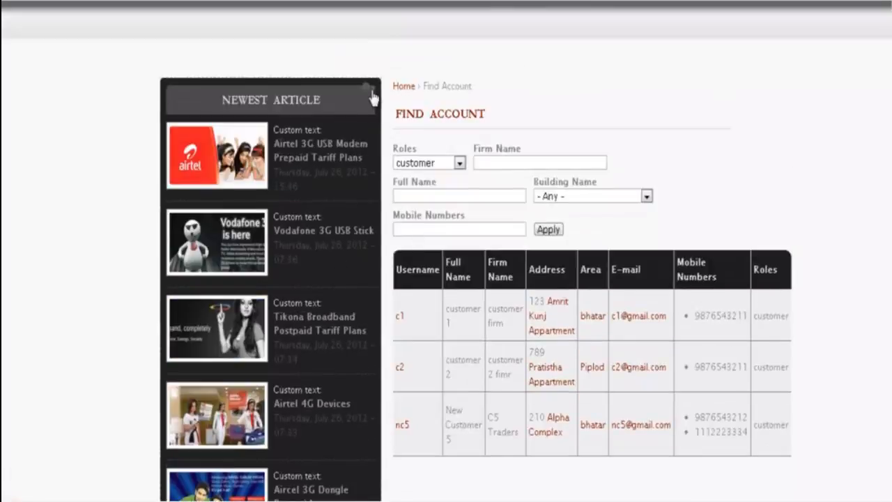
- Restrict the Newest Article block to the listed page <front> and save it
click(369, 87)
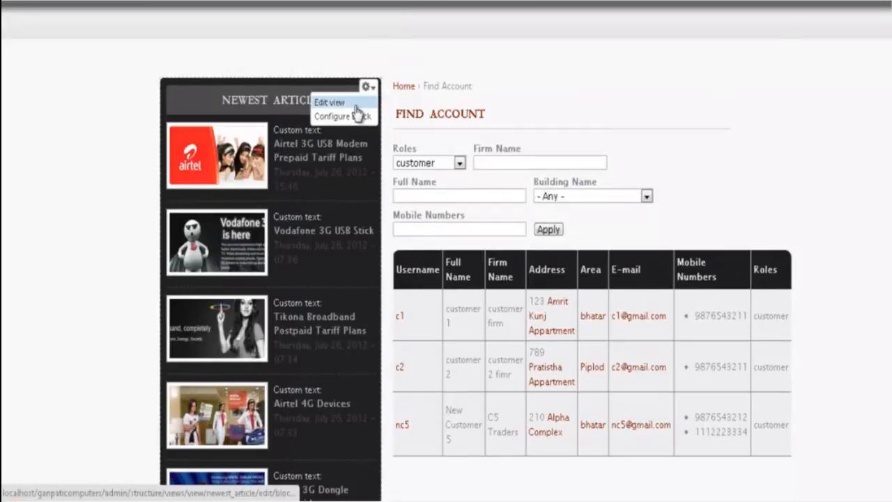
click(358, 116)
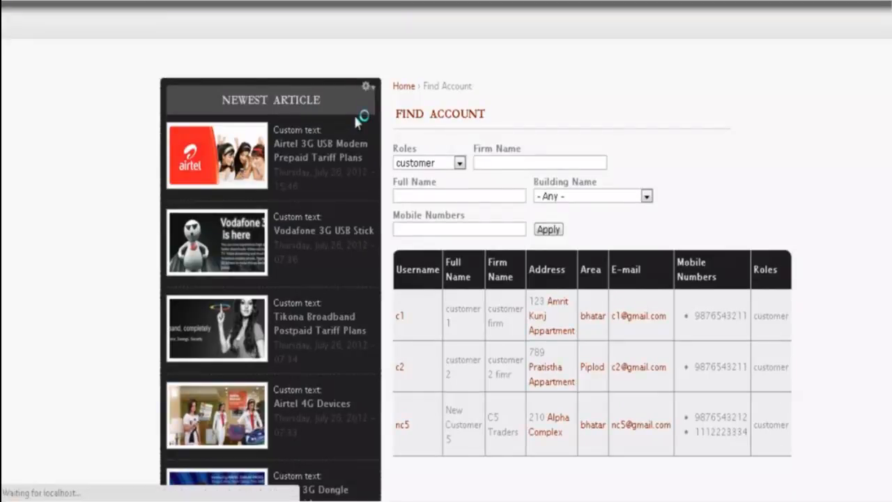
scroll(355, 123, down, 10)
click(195, 257)
click(221, 317)
text(<>)
key(Left)
text(front)
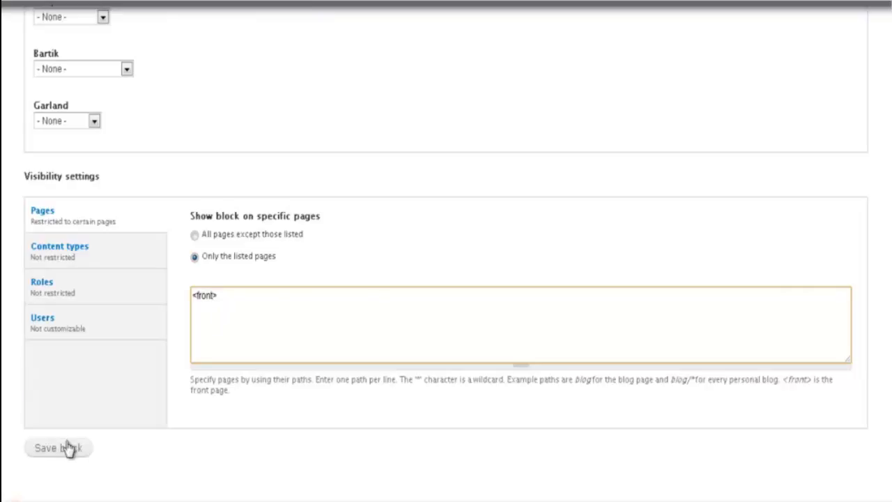
click(59, 453)
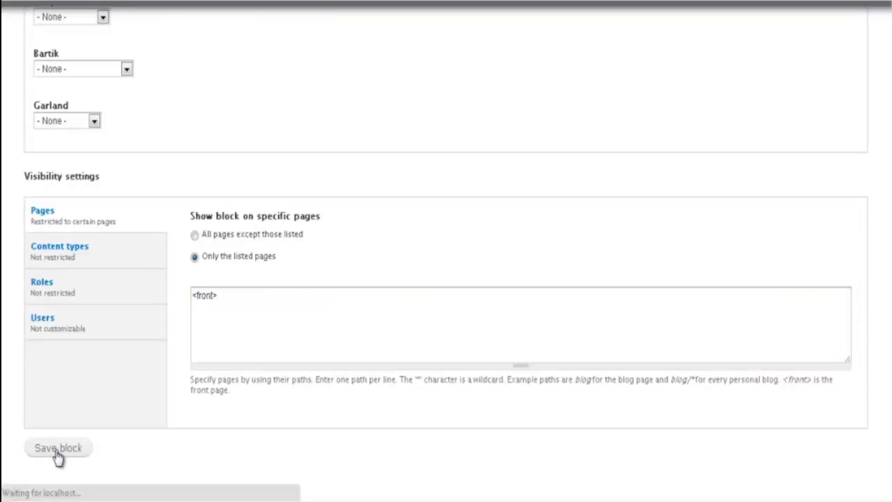
scroll(58, 439, down, 3)
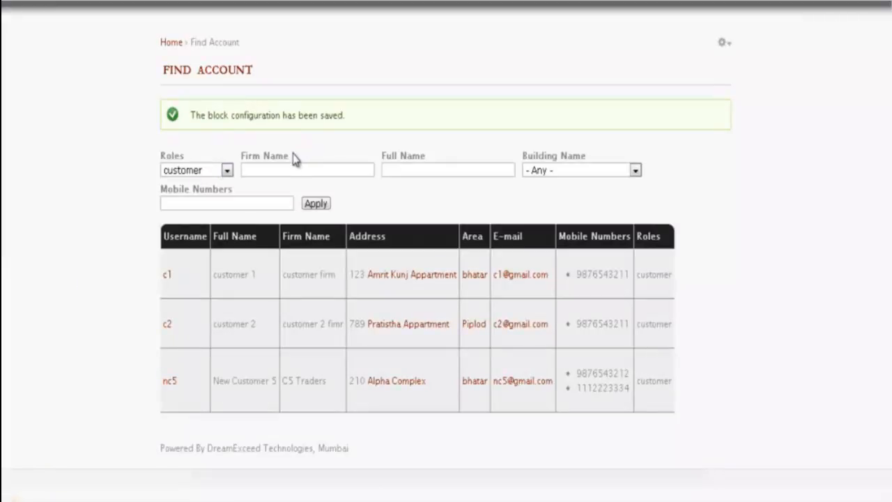
- Filter customers by the customer's building name and open nc5's profile
click(227, 171)
click(228, 172)
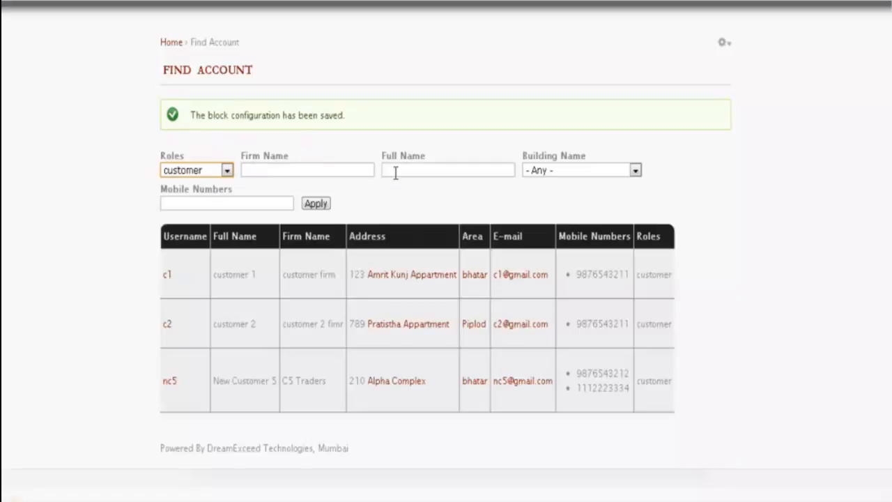
click(543, 176)
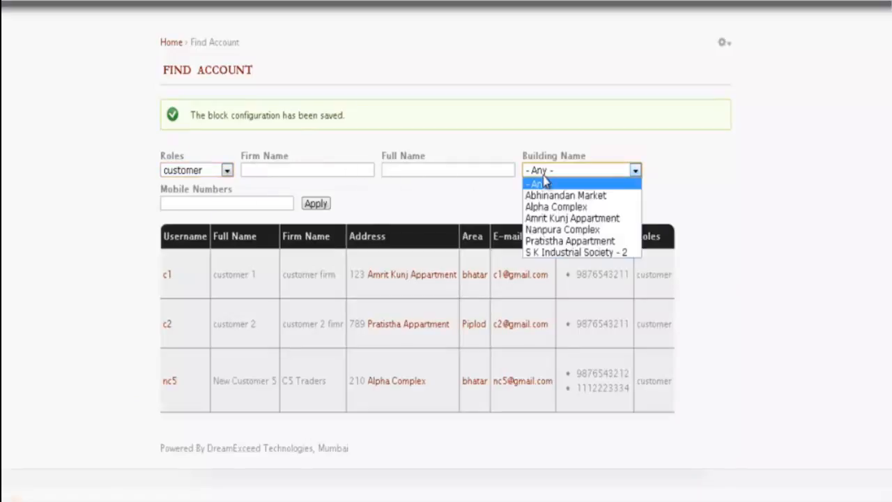
click(555, 207)
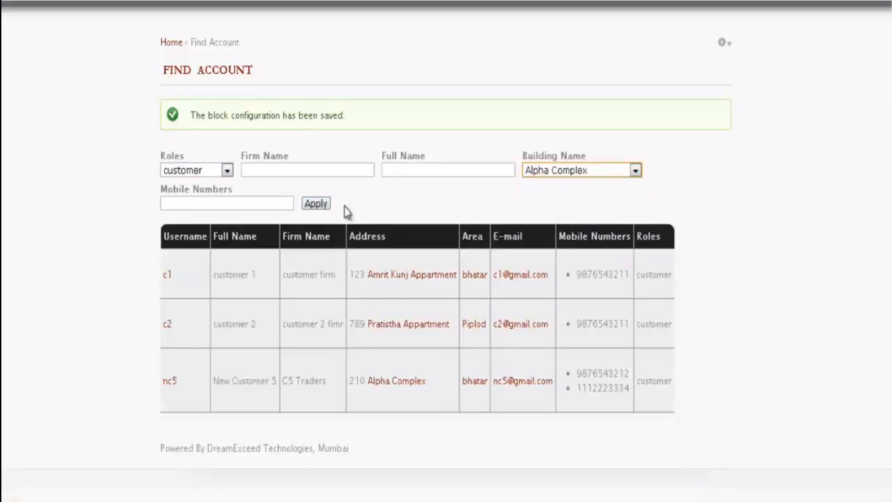
click(316, 209)
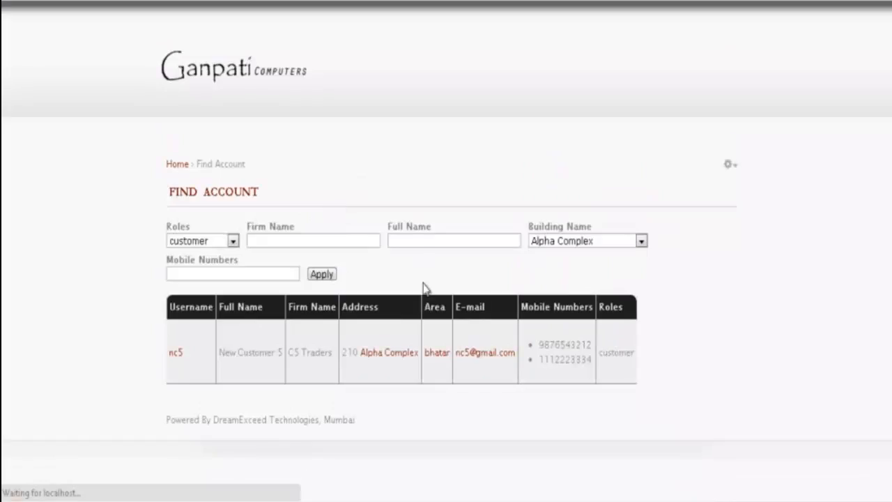
click(175, 357)
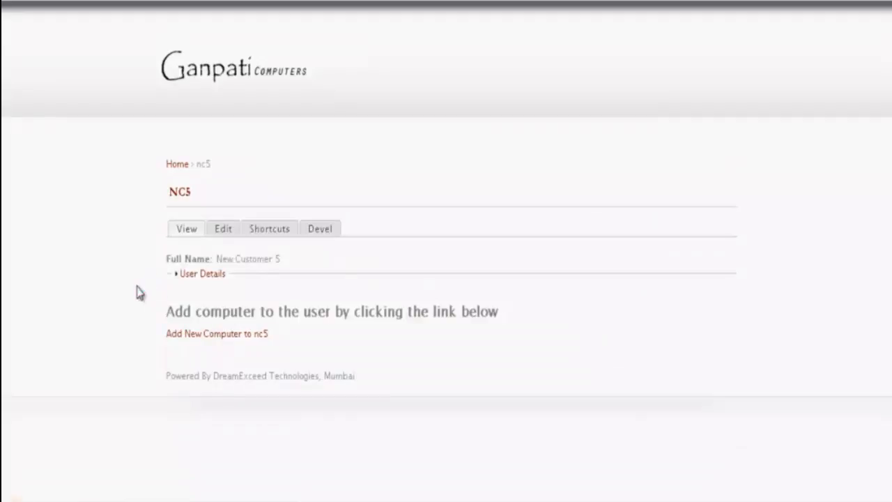
- Check nc5's user details, then open 'Add New Computer to nc5'
click(202, 274)
scroll(328, 223, down, 3)
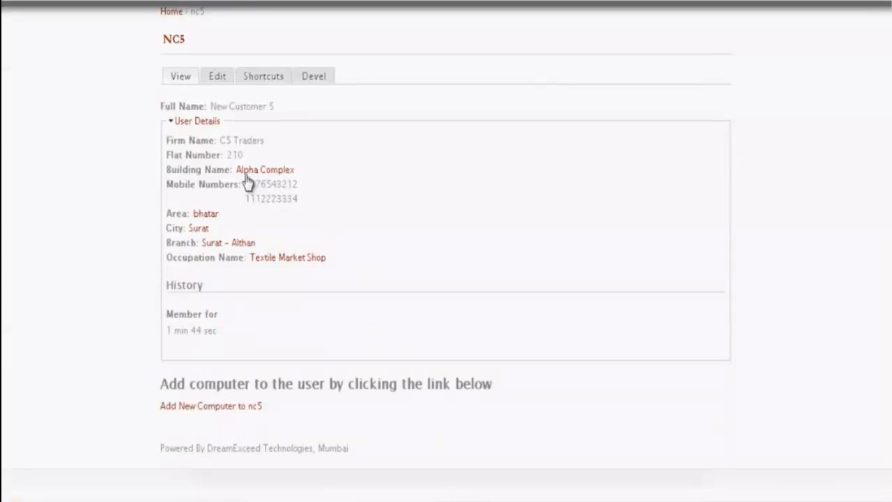
click(197, 121)
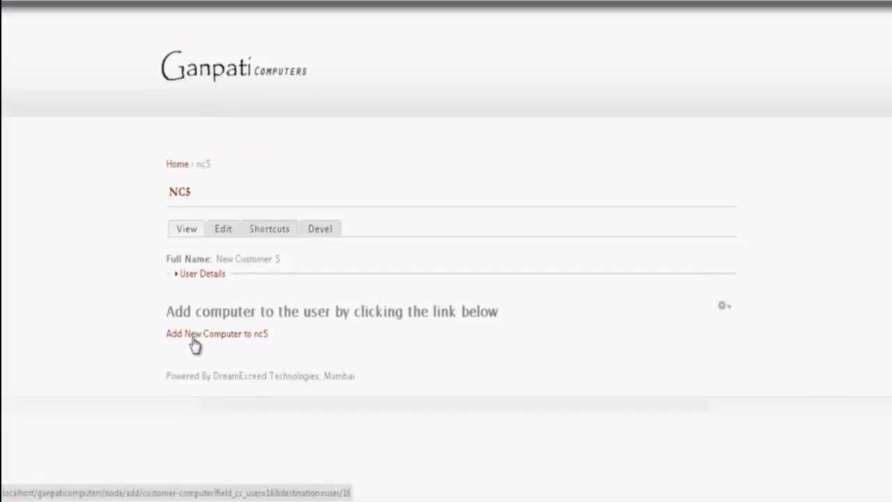
click(243, 339)
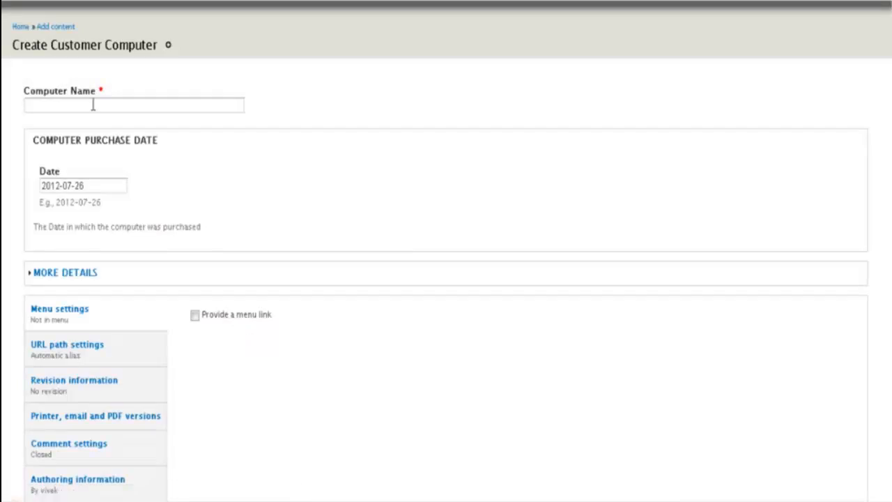
click(93, 102)
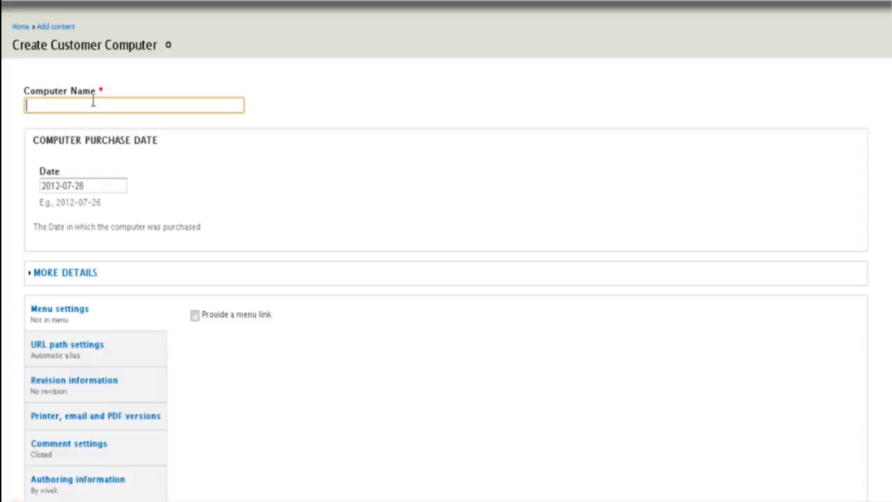
- Save a computer named 'i5 Pc' with purchase date 2012-07-01 for nc5
text(i5)
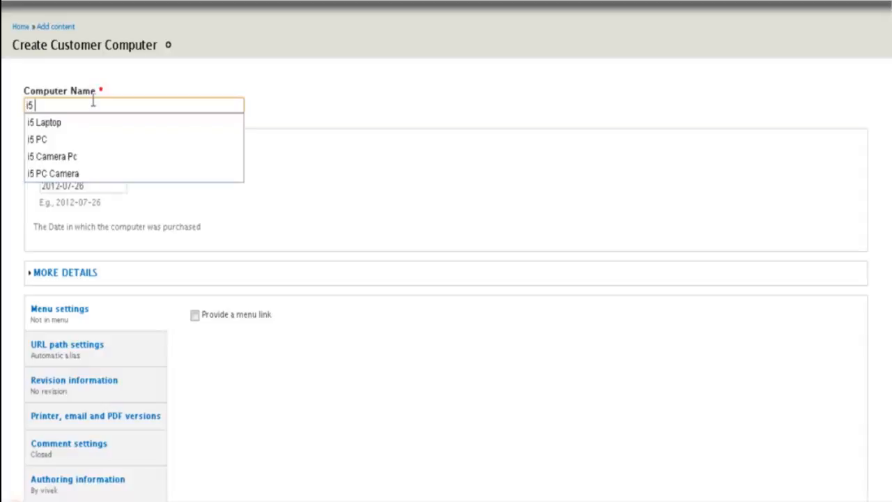
text( Pc)
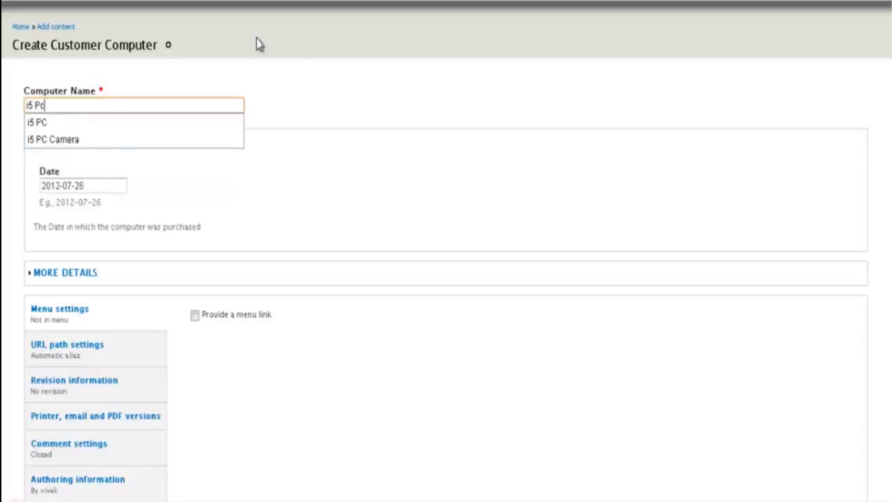
click(309, 87)
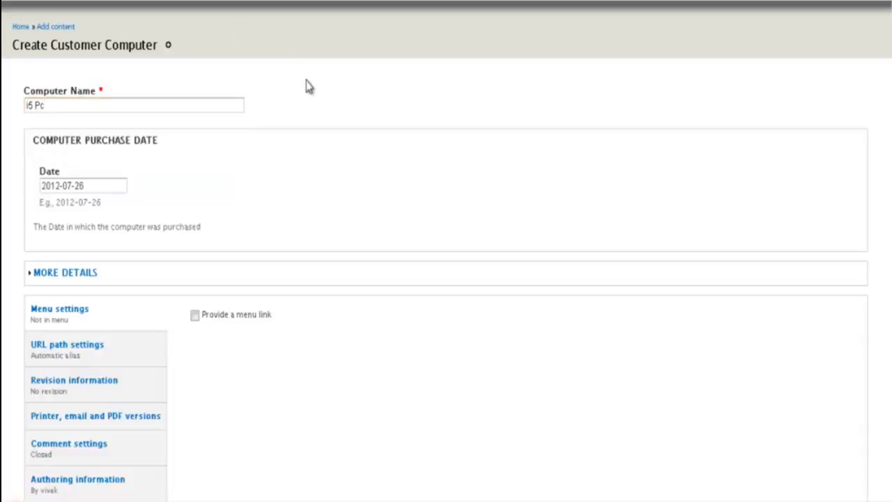
click(103, 184)
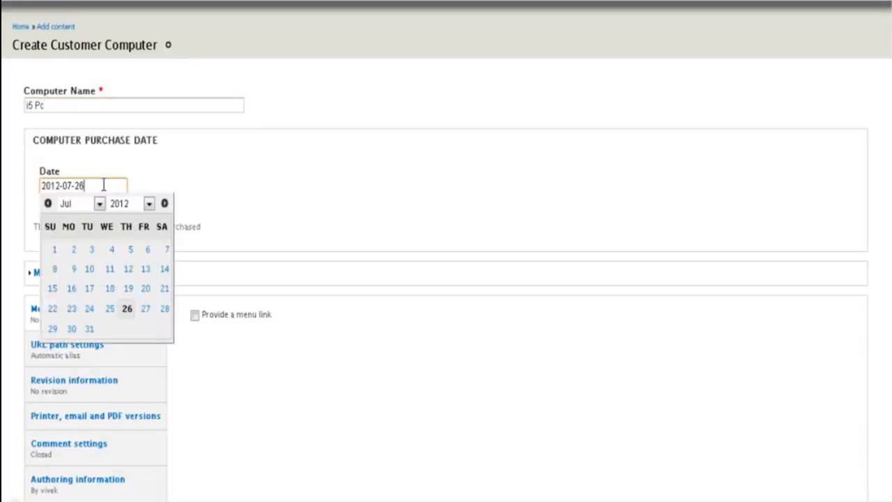
click(57, 251)
scroll(189, 206, down, 3)
click(39, 448)
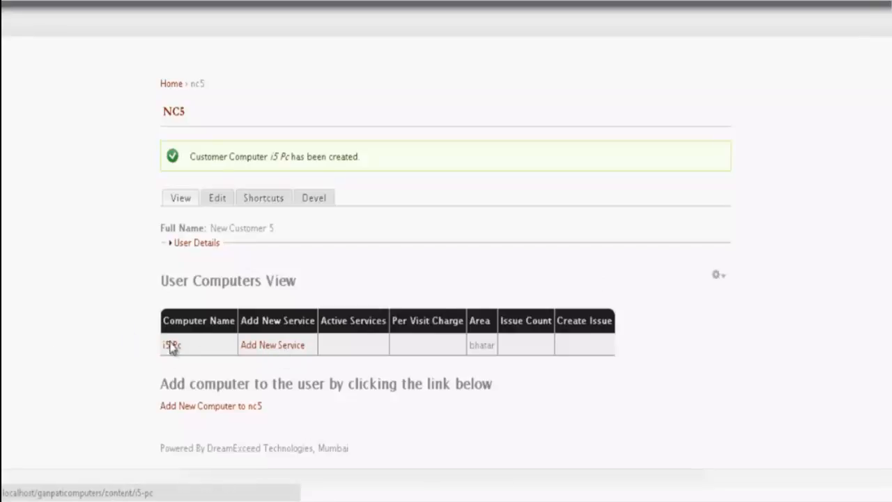
- Start a new service for the i5 Pc and choose AMC Business (Yearly)
click(288, 349)
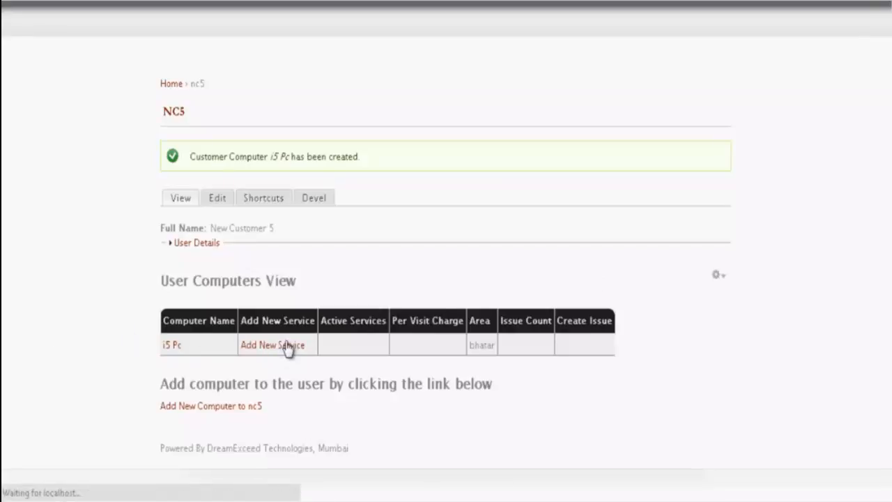
click(108, 108)
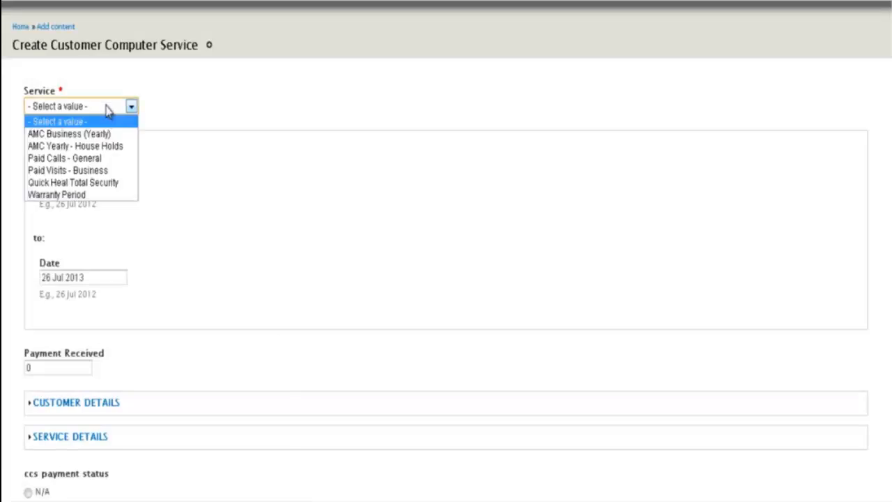
click(134, 126)
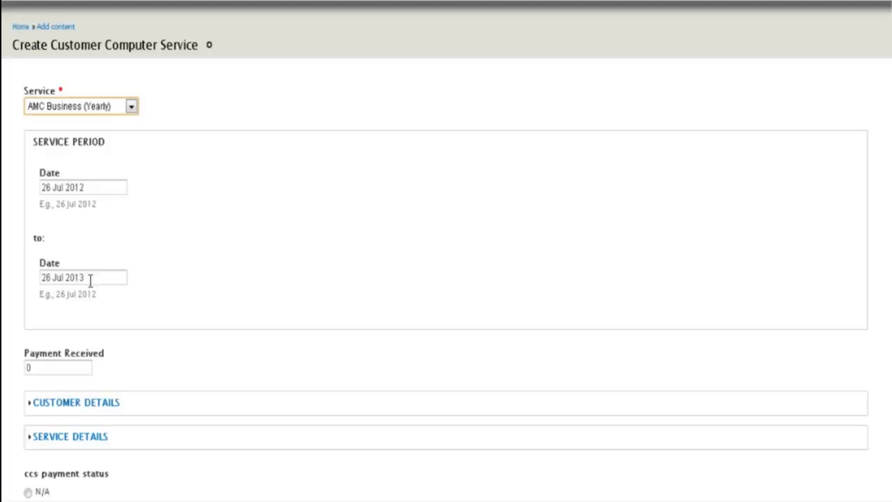
- Review the customer and service detail sections, then save the new service
scroll(133, 259, down, 2)
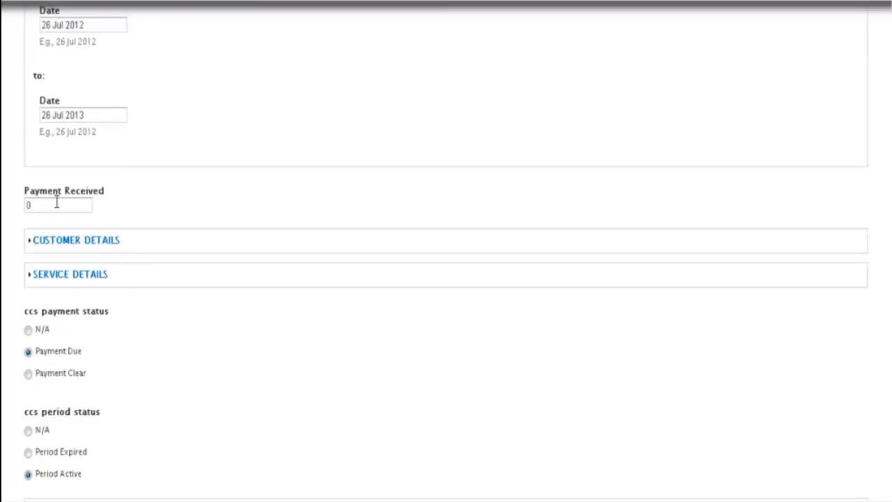
scroll(201, 178, down, 1)
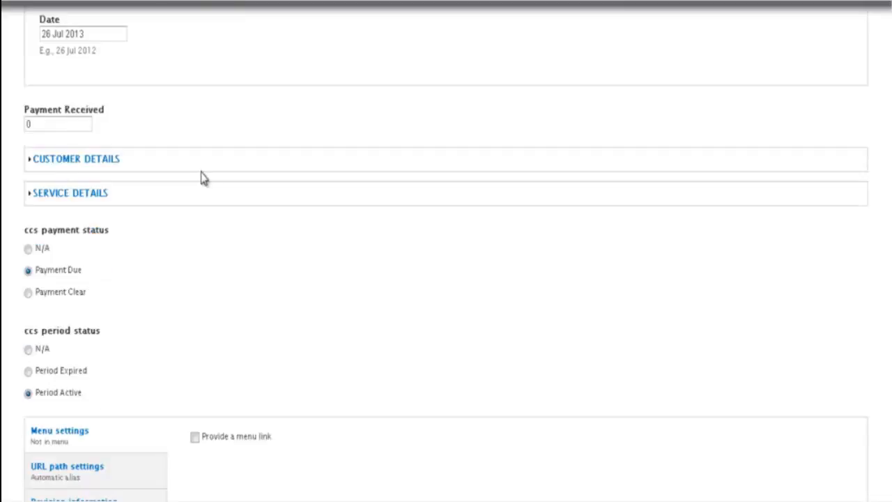
scroll(201, 178, down, 1)
click(100, 85)
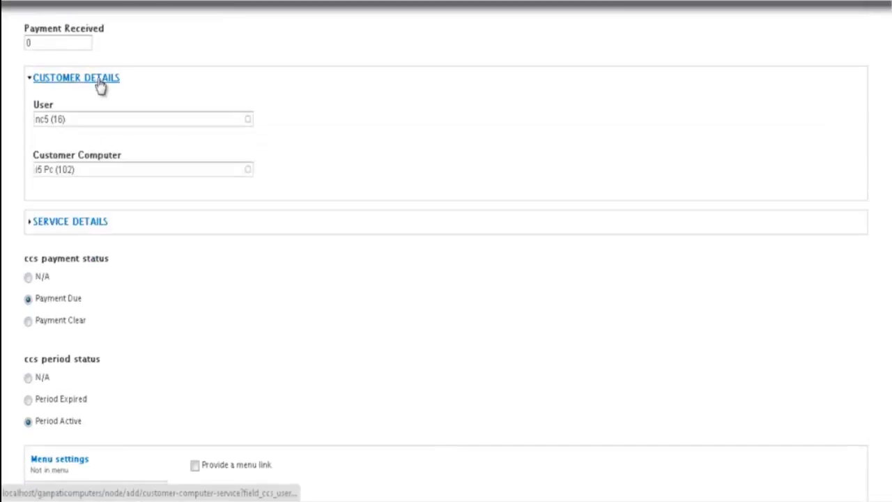
click(97, 84)
click(80, 110)
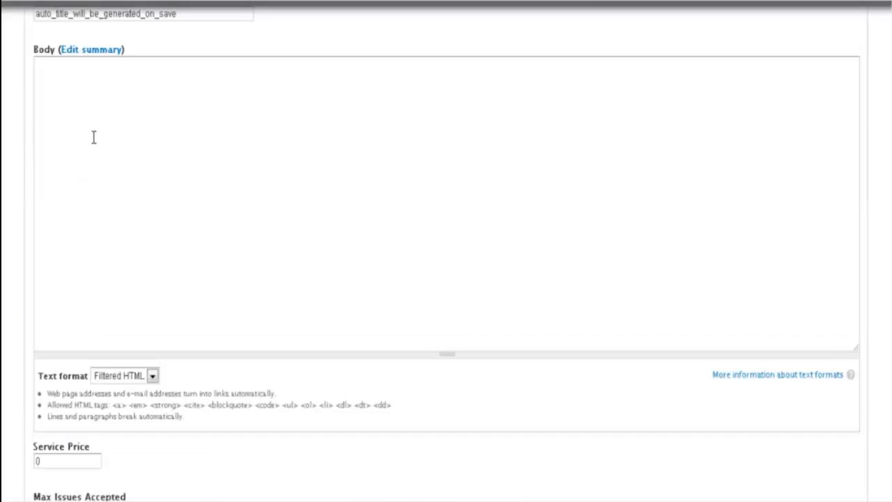
scroll(57, 70, up, 1)
click(66, 54)
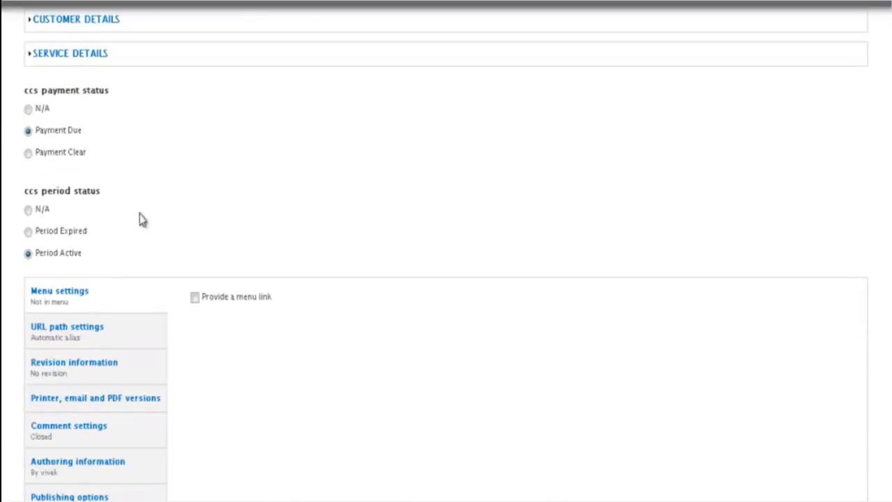
scroll(187, 256, down, 1)
click(44, 449)
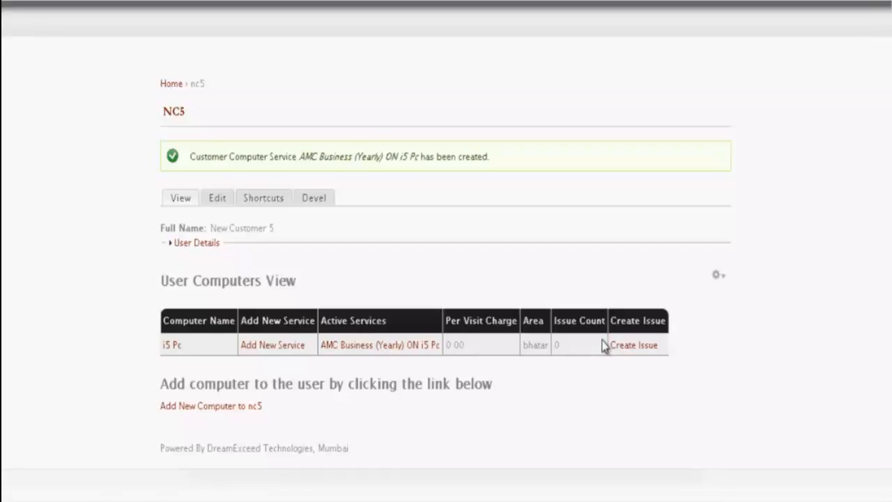
- Start a new issue for the i5 Pc titled 'Spark in PC'
click(630, 348)
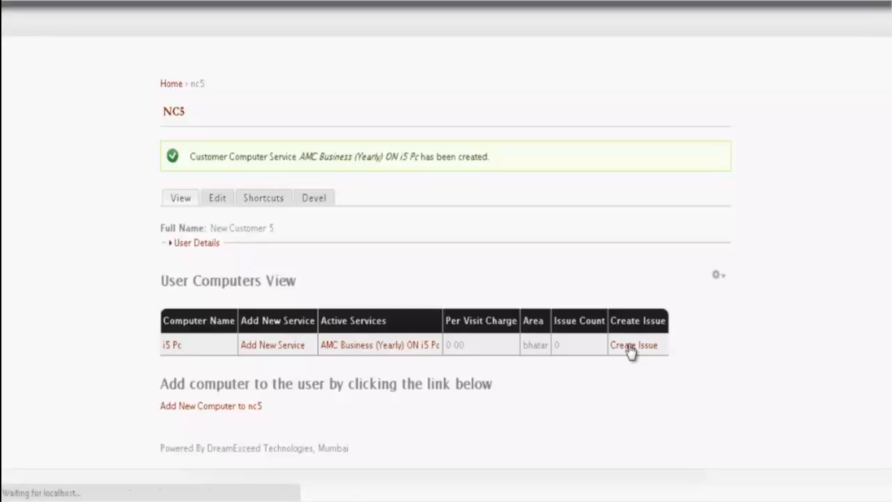
scroll(367, 137, down, 2)
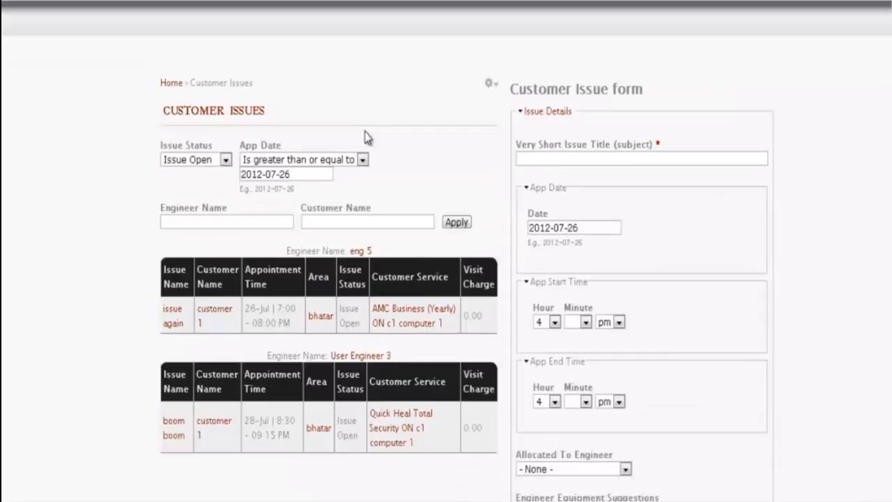
click(598, 159)
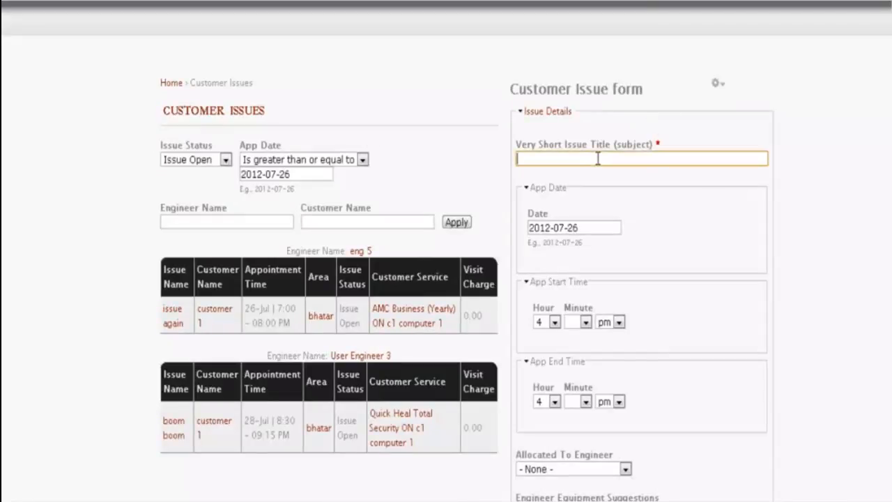
text(Spar)
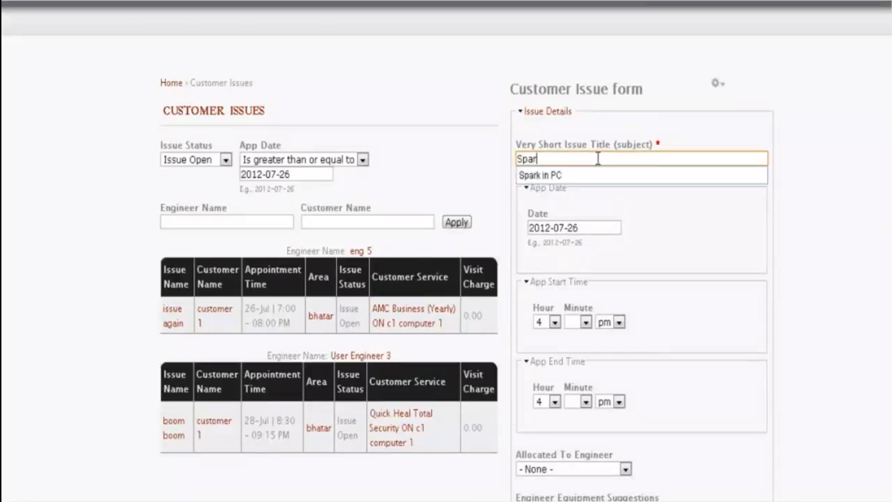
key(Down)
key(Tab)
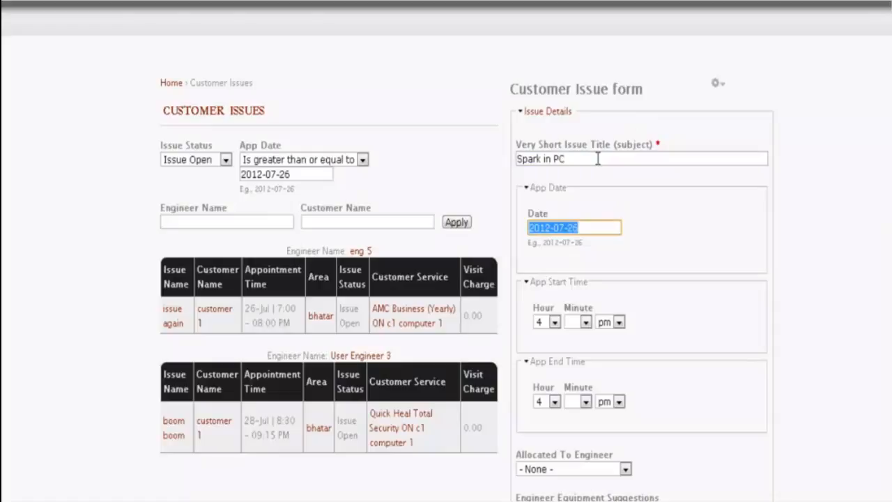
click(599, 159)
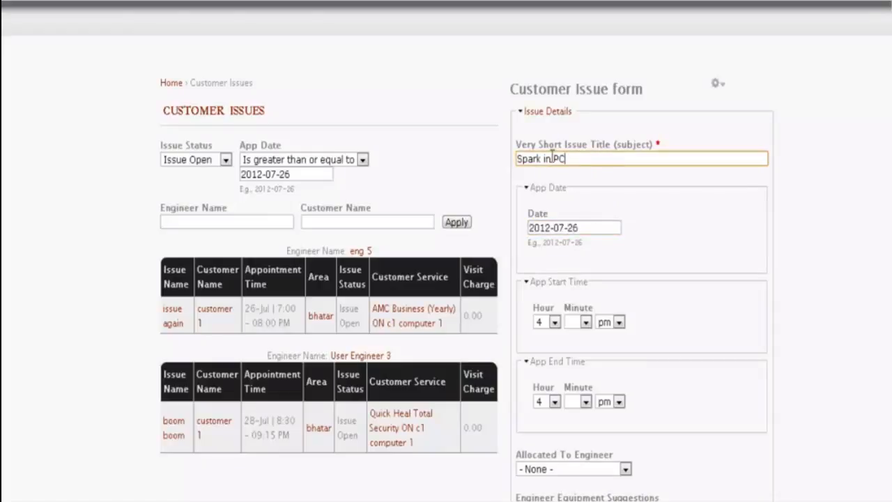
scroll(527, 160, down, 2)
scroll(528, 160, up, 1)
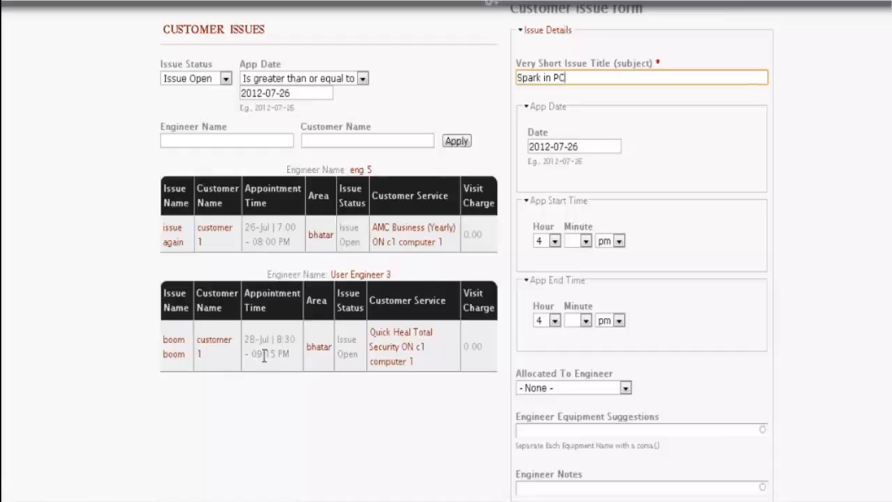
- Set the issue's appointment time from 5:00 to 6:00
click(556, 241)
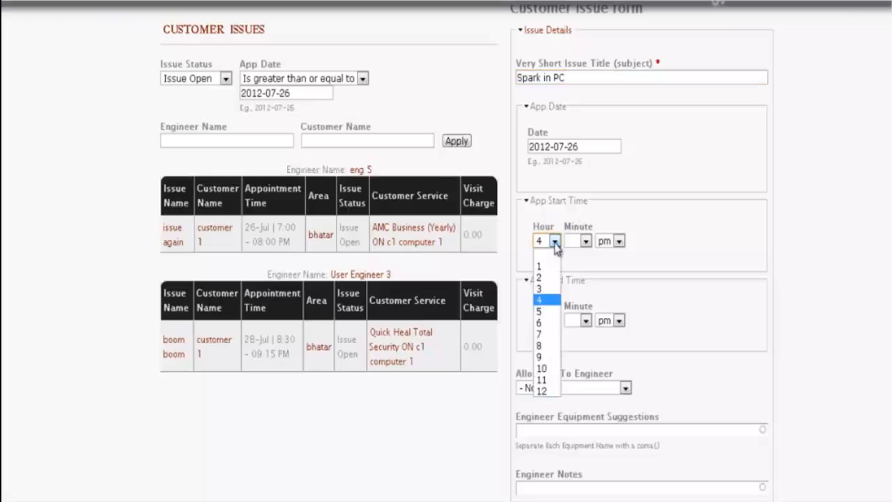
click(551, 311)
click(585, 241)
click(579, 270)
click(561, 325)
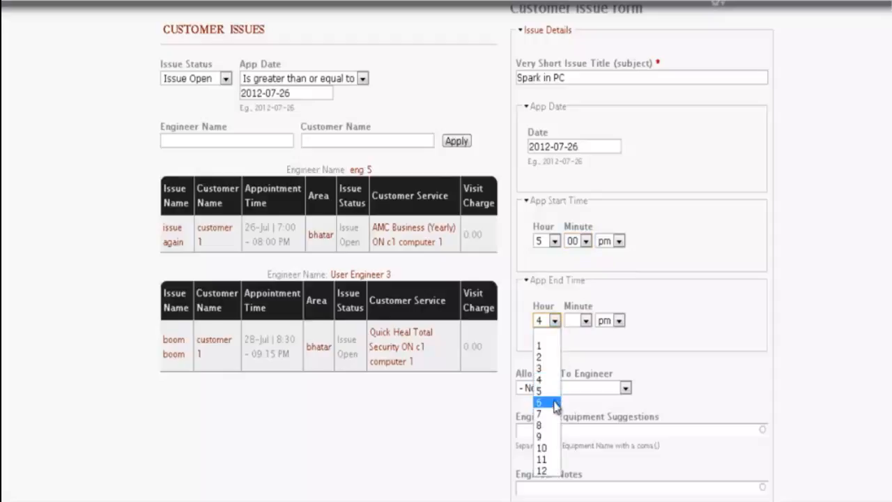
click(549, 393)
click(586, 320)
click(576, 346)
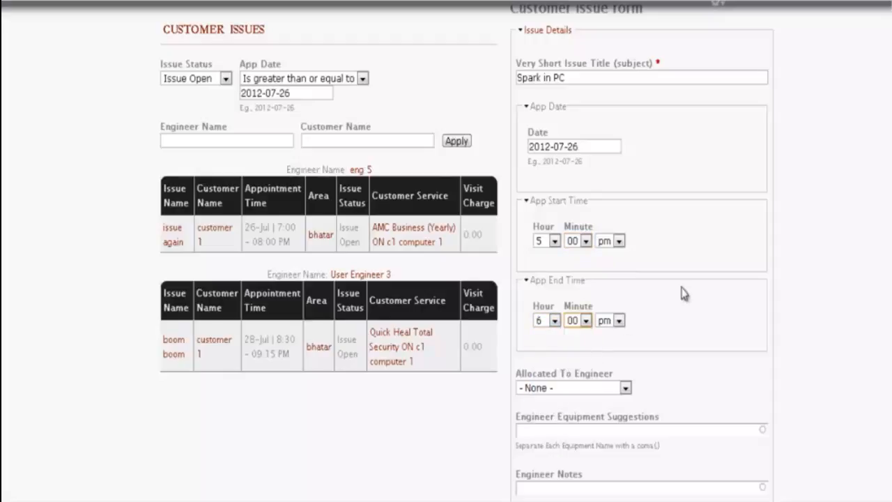
- Allocate the issue to eng 5 and save it
scroll(744, 278, down, 2)
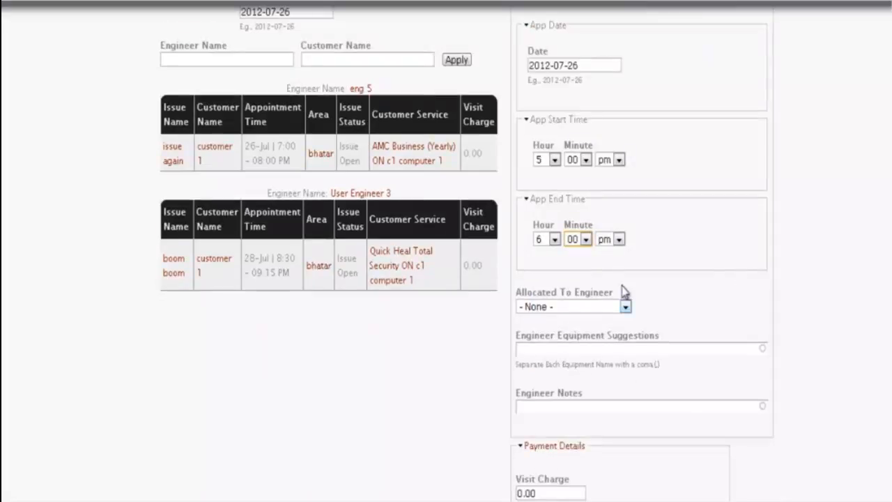
click(626, 307)
click(549, 354)
scroll(759, 270, down, 2)
scroll(578, 279, down, 2)
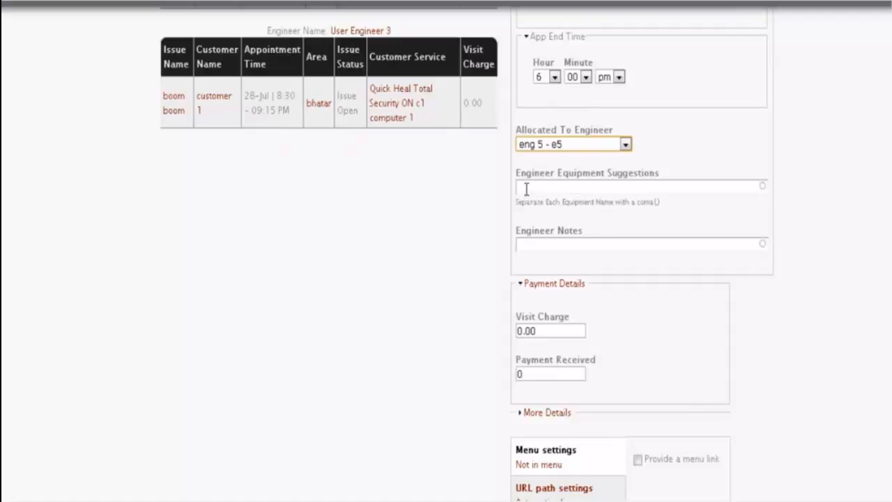
scroll(527, 192, down, 2)
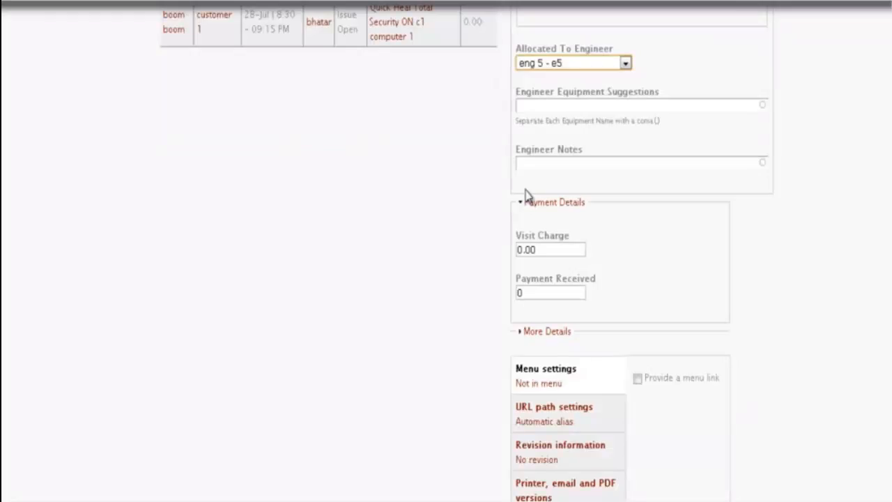
scroll(526, 196, down, 6)
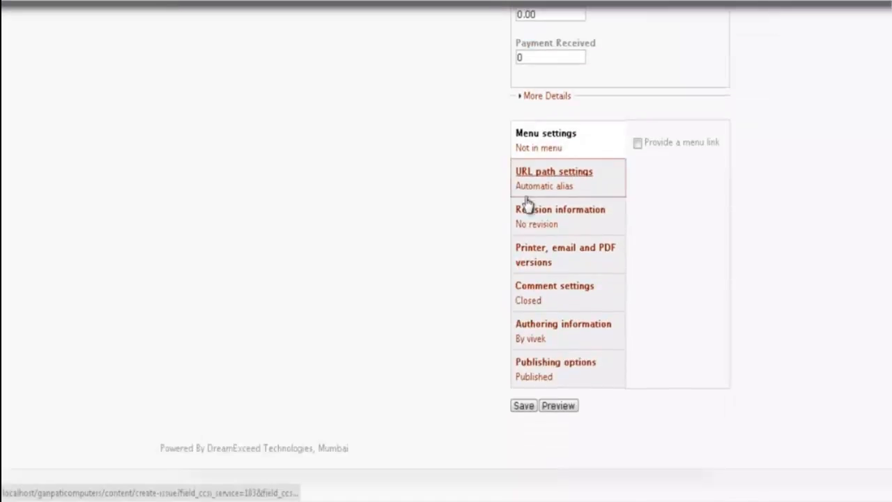
click(524, 406)
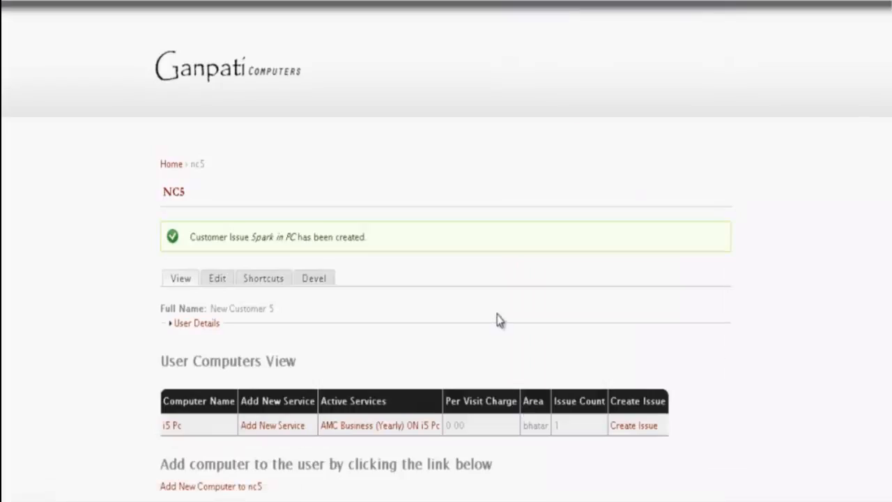
scroll(543, 364, down, 2)
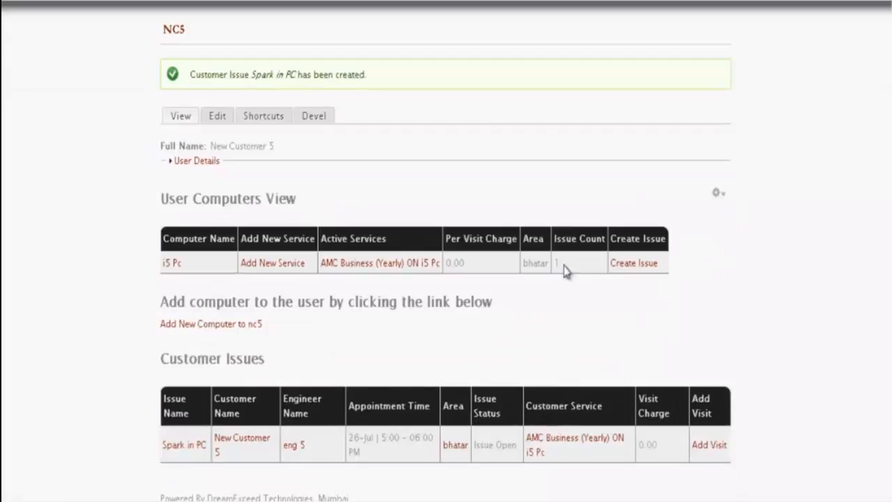
scroll(563, 279, down, 1)
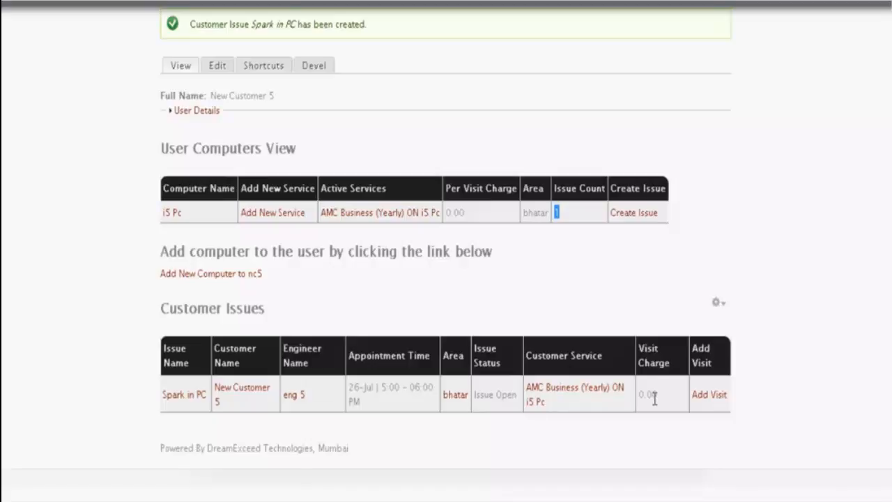
- Start a visit for Spark in PC running from 5:00 to 6:00 pm
click(700, 399)
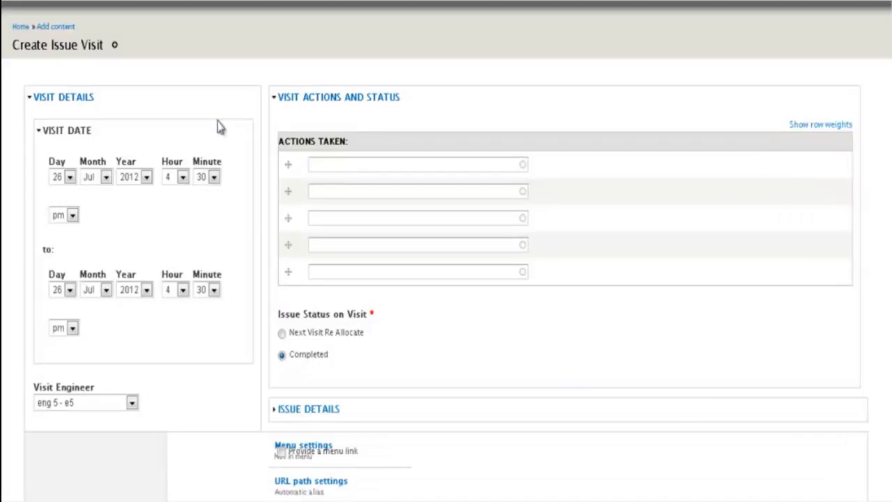
scroll(217, 125, down, 2)
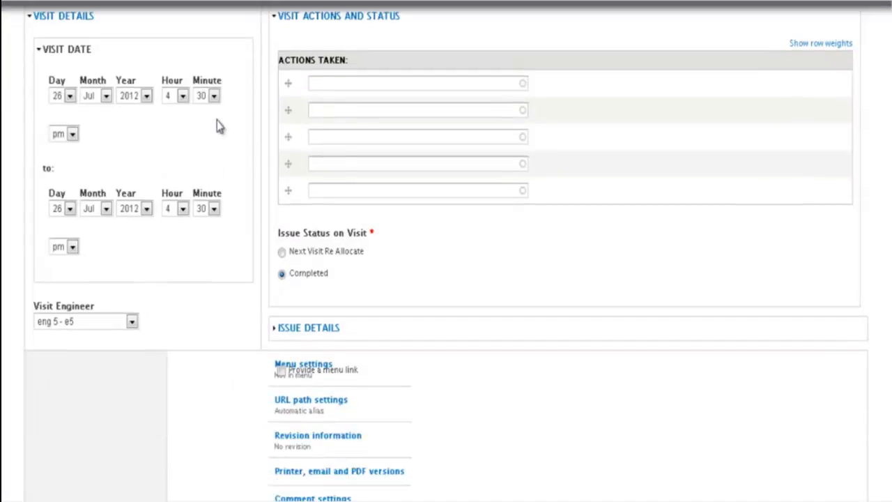
click(183, 98)
click(179, 184)
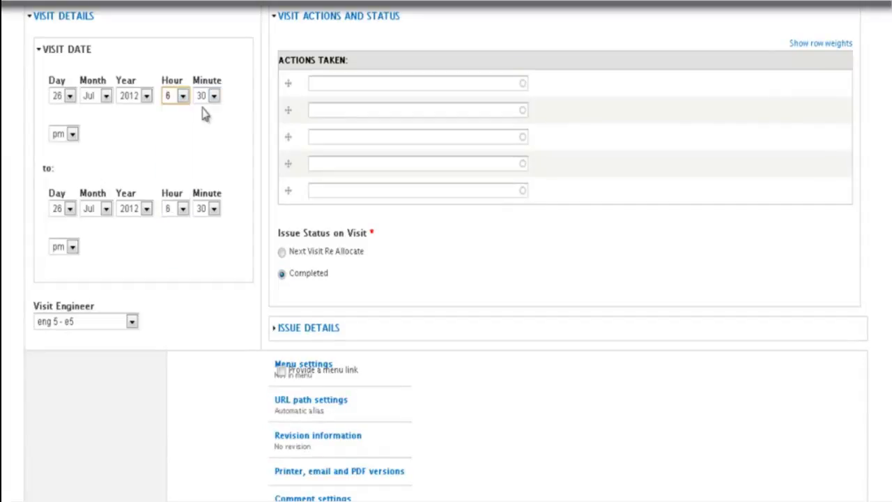
click(182, 97)
click(174, 174)
click(213, 95)
click(202, 123)
click(182, 208)
click(178, 307)
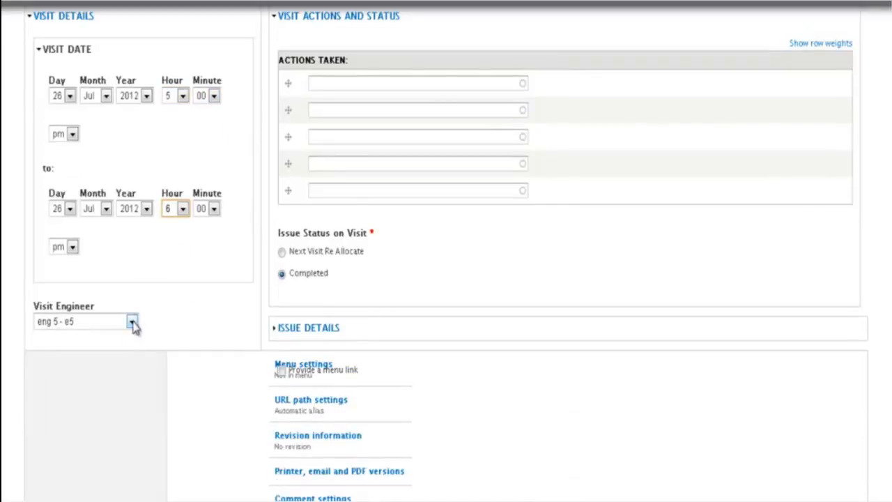
- Add Cleaned The Cabinet and Wiring Changed as the visit's actions taken
scroll(163, 321, up, 2)
click(325, 163)
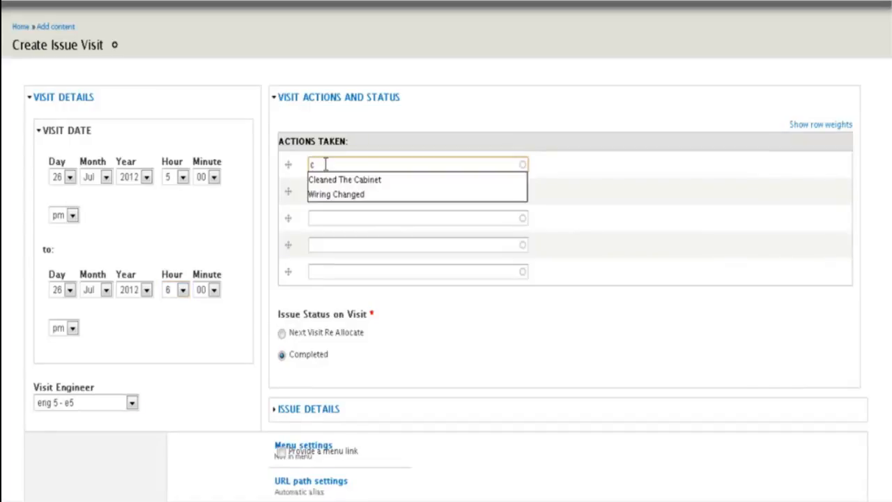
click(322, 182)
click(321, 191)
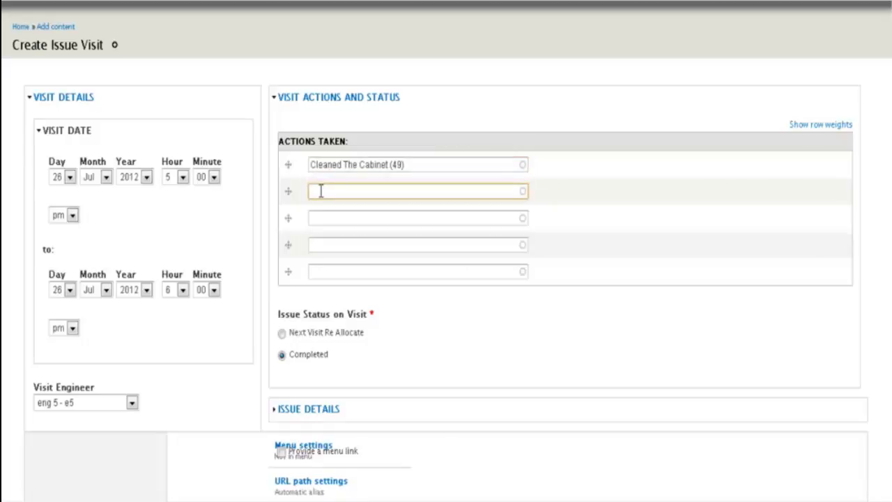
text(w)
click(328, 205)
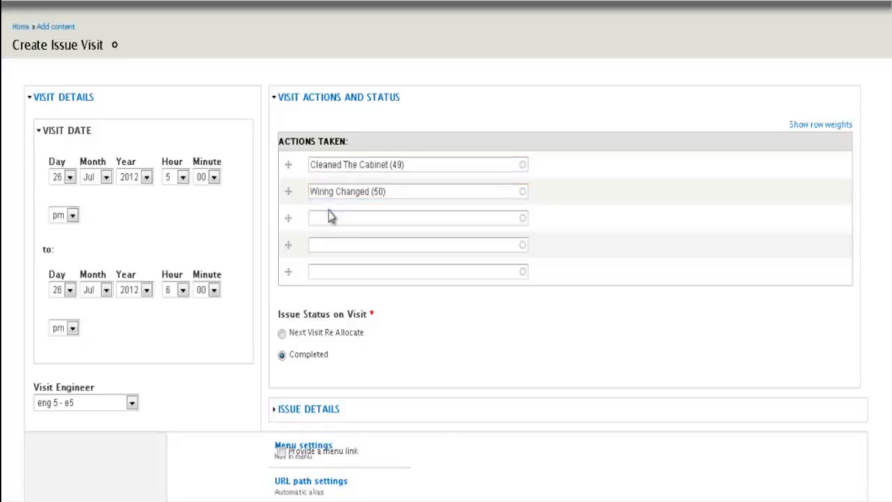
click(313, 219)
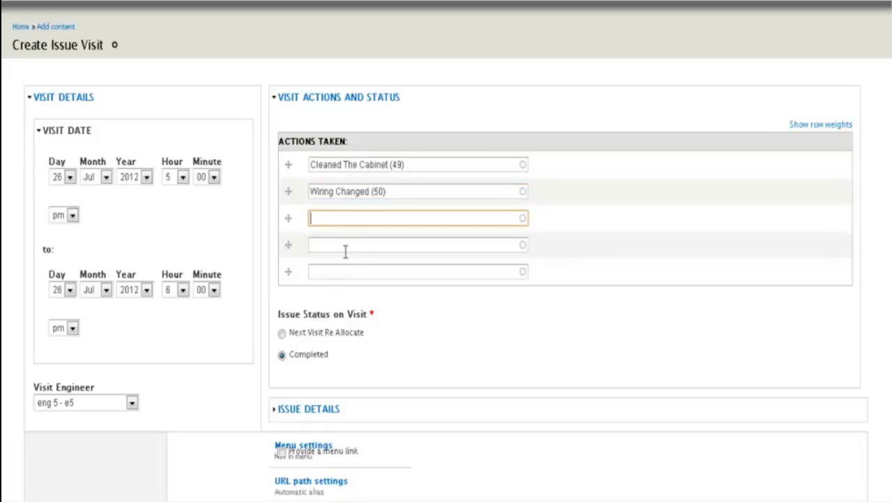
scroll(321, 240, down, 1)
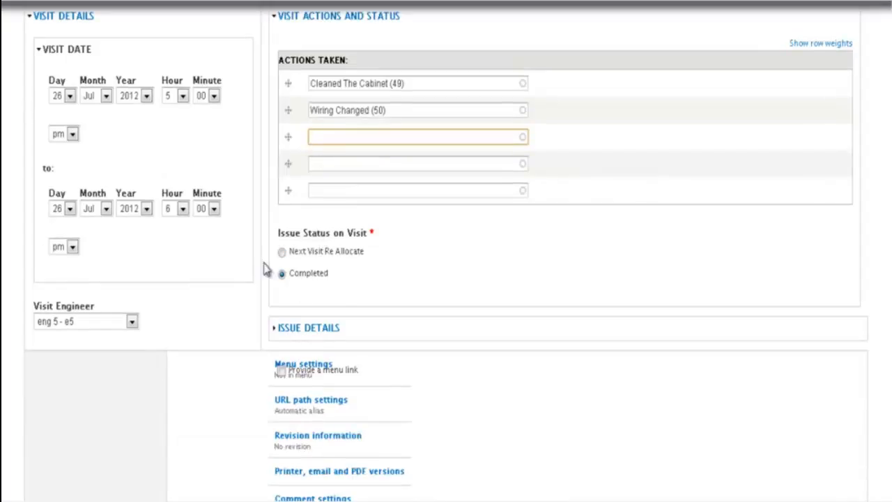
scroll(311, 235, down, 1)
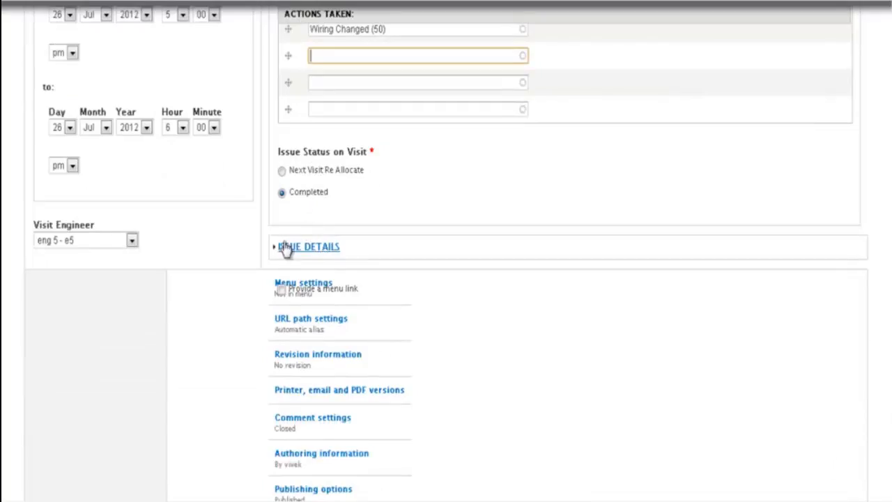
- Mark the issue for reallocation to User Engineer 3 on 27 Jul 2012
click(281, 172)
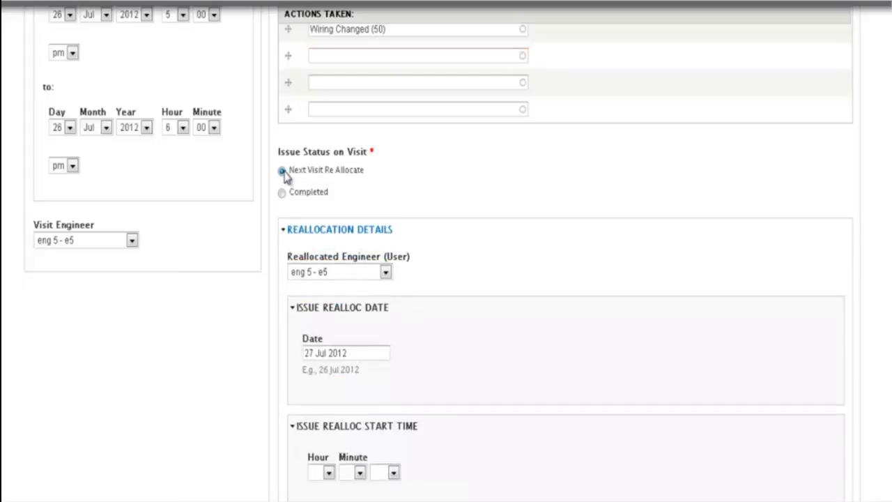
scroll(279, 150, down, 2)
click(385, 110)
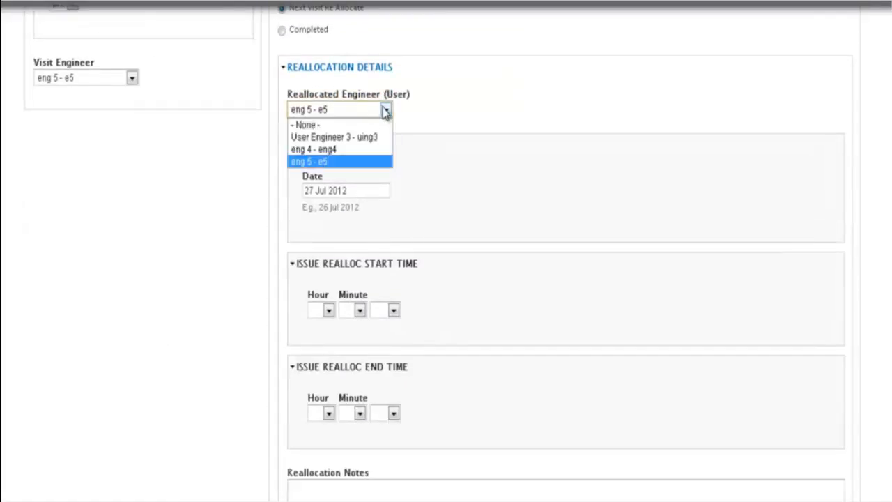
click(344, 138)
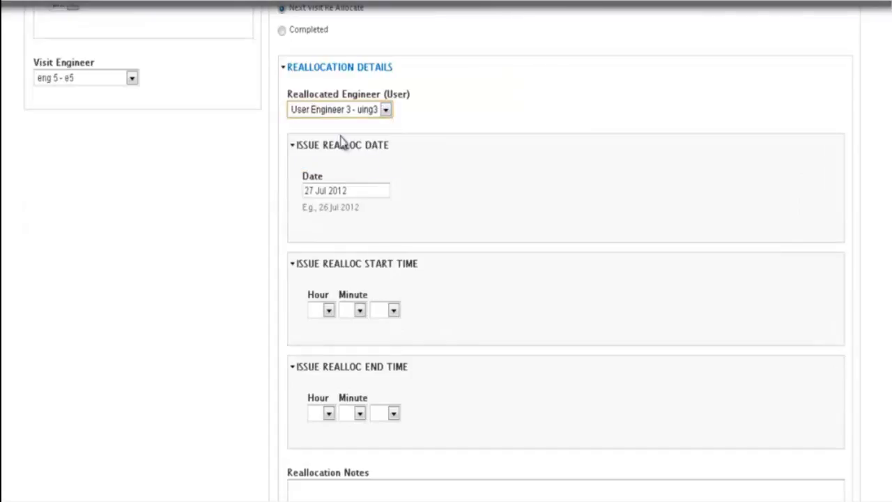
click(377, 187)
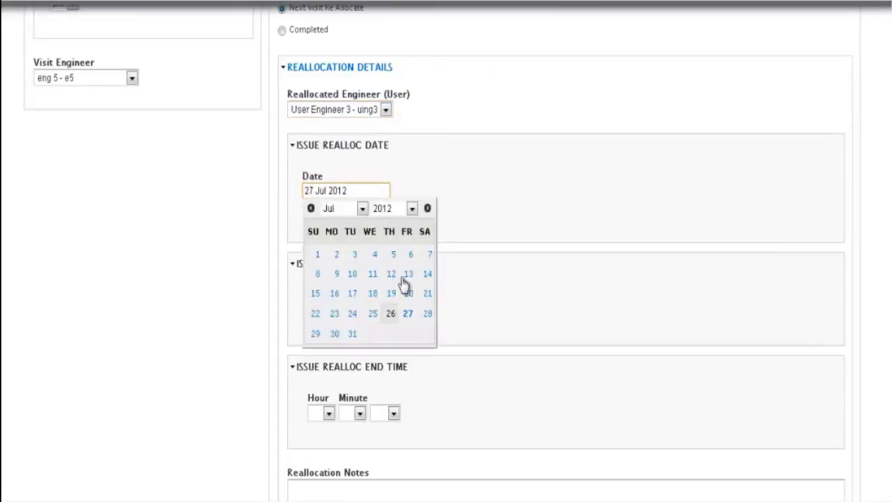
click(408, 315)
scroll(414, 175, down, 3)
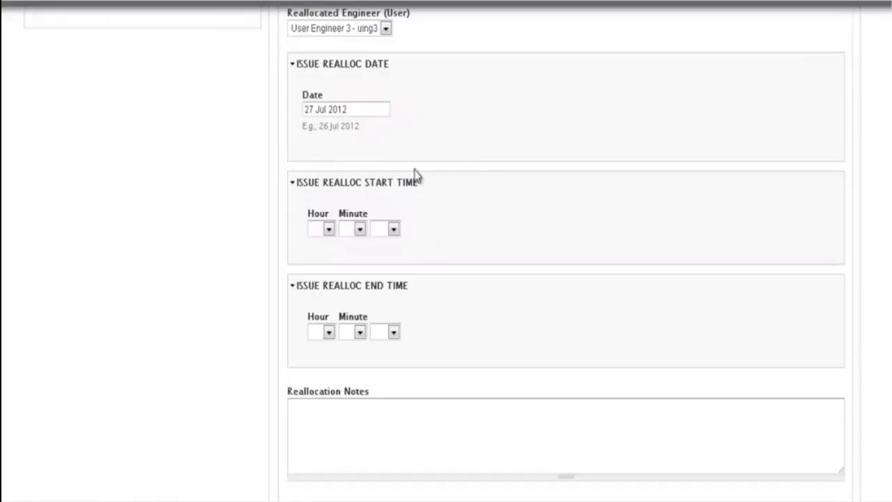
- Set the reallocation start time to 10:00 am
click(328, 230)
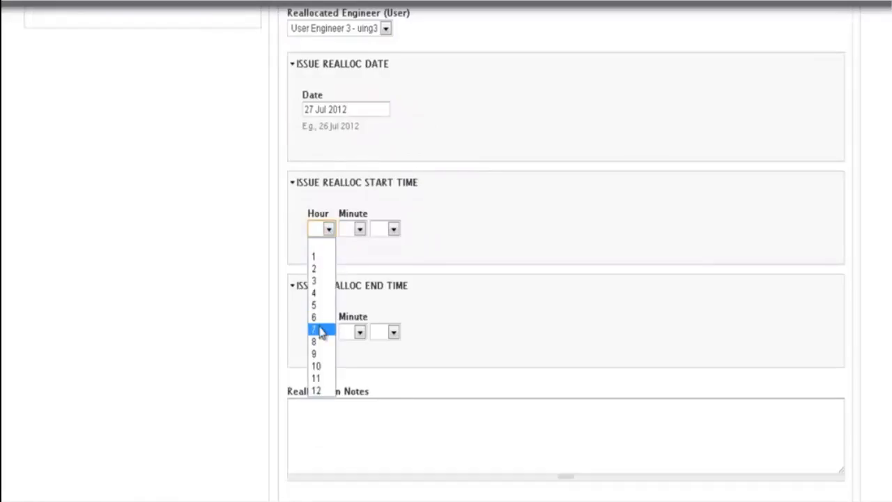
click(321, 366)
click(359, 229)
click(349, 255)
click(390, 229)
click(380, 260)
- Add the reallocation note 'Eng 5 was unable to understand the problem'
scroll(358, 323, down, 3)
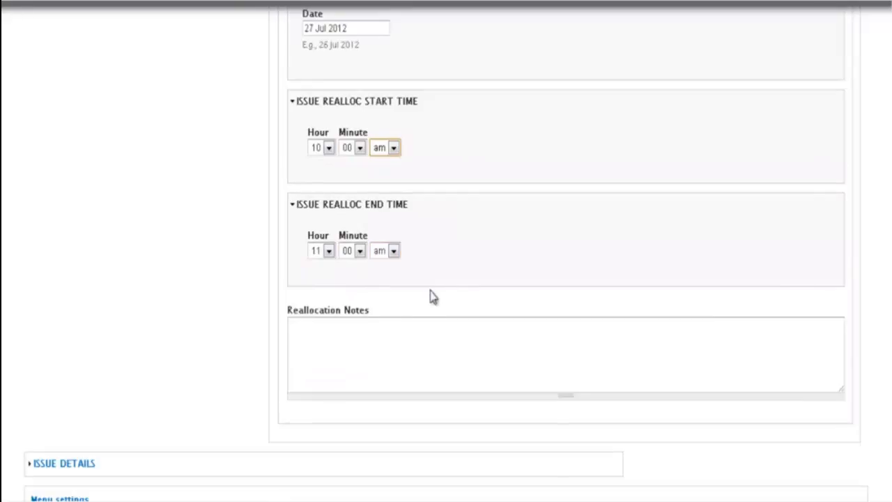
click(295, 360)
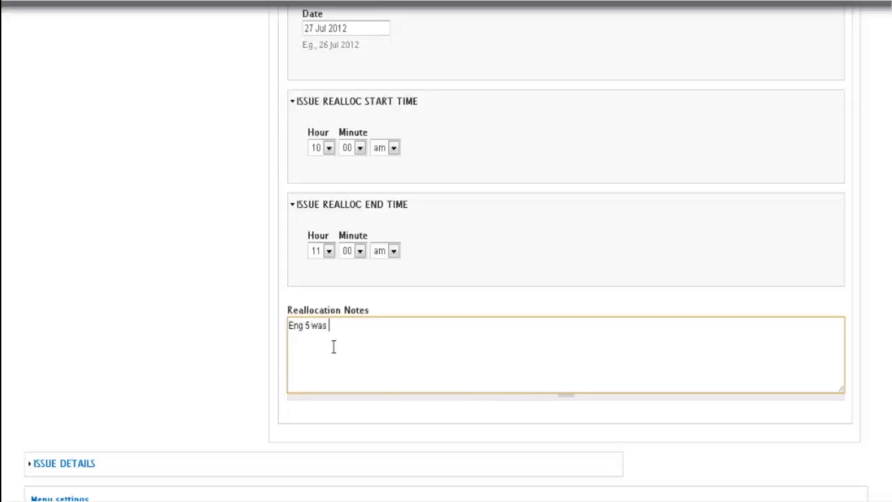
text(Eng 5 was unable to understand the )
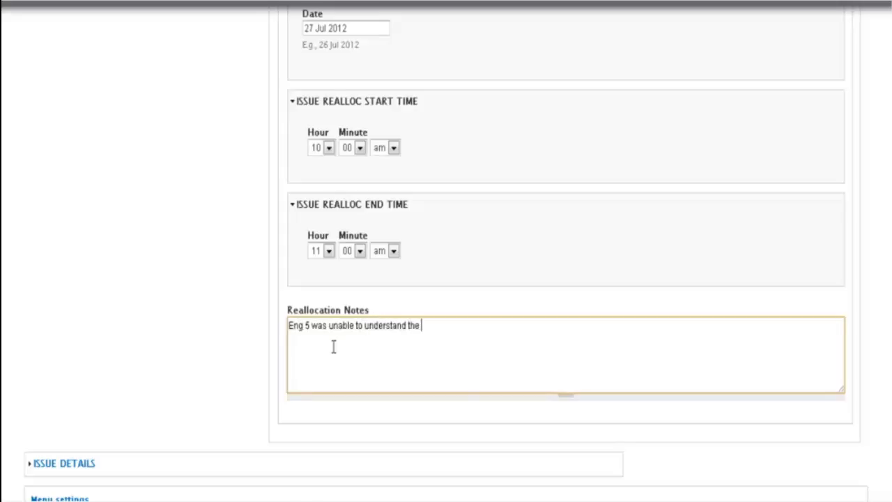
text(problem)
scroll(348, 335, down, 3)
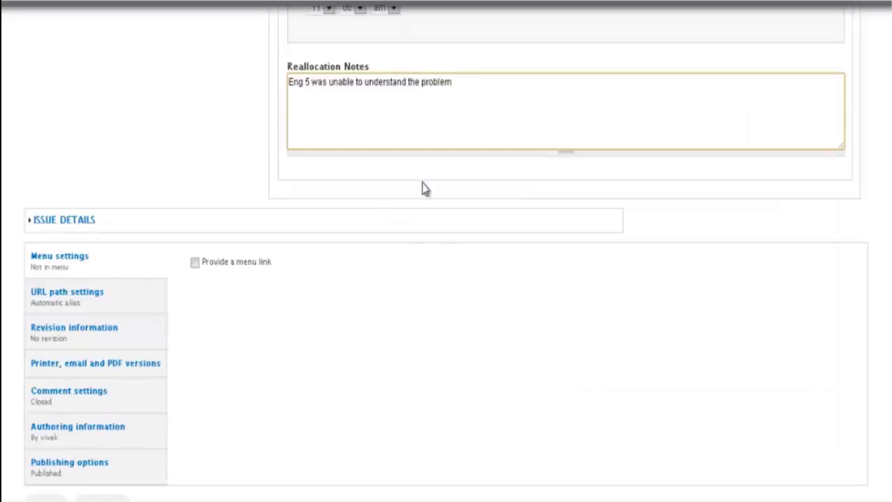
scroll(412, 174, down, 1)
- Save the reallocation visit, then return home and bring up the Issue Reports menu
click(38, 448)
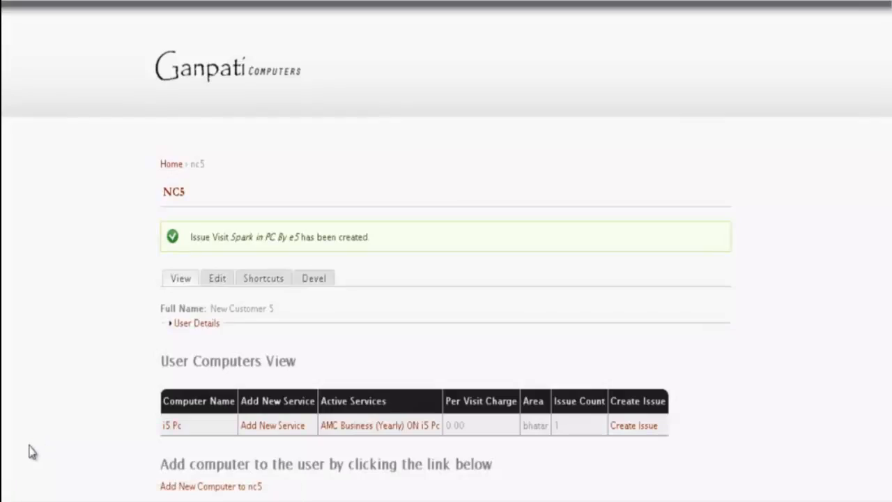
scroll(88, 398, down, 3)
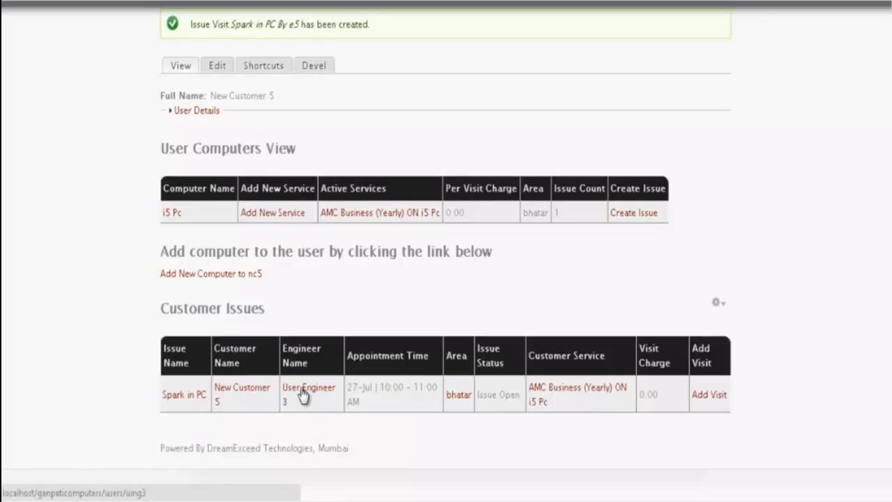
scroll(303, 396, up, 5)
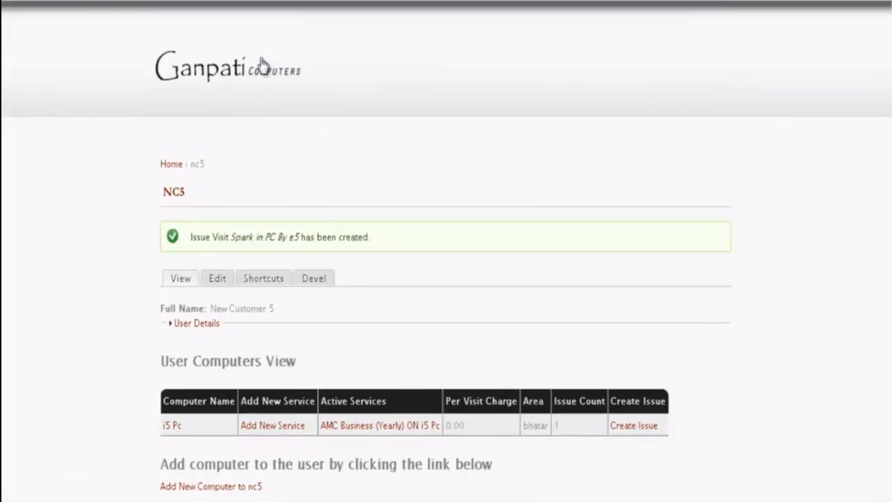
click(260, 77)
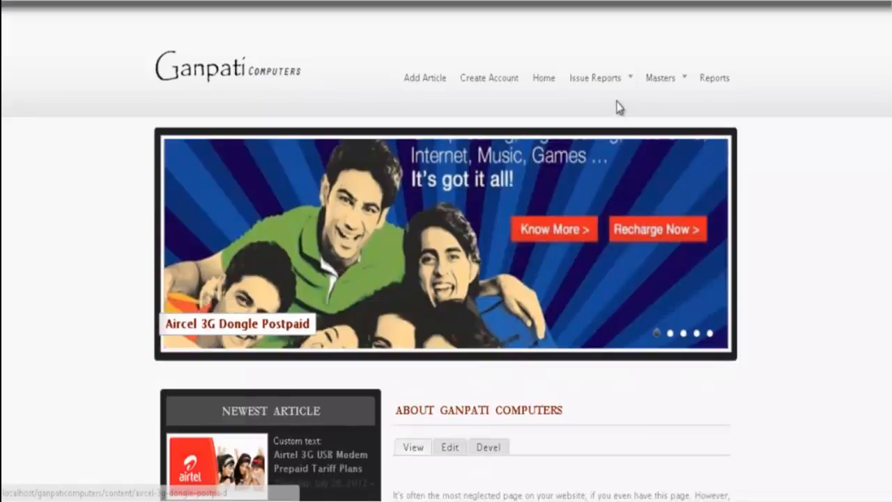
mouse_move(607, 83)
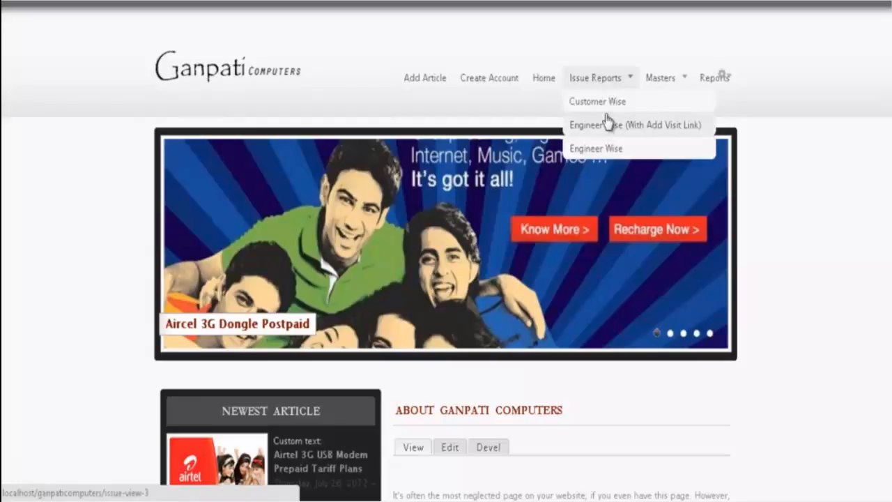
- Open the Engineer Wise (With Add Visit Link) report filtered to Issue Open status
click(608, 124)
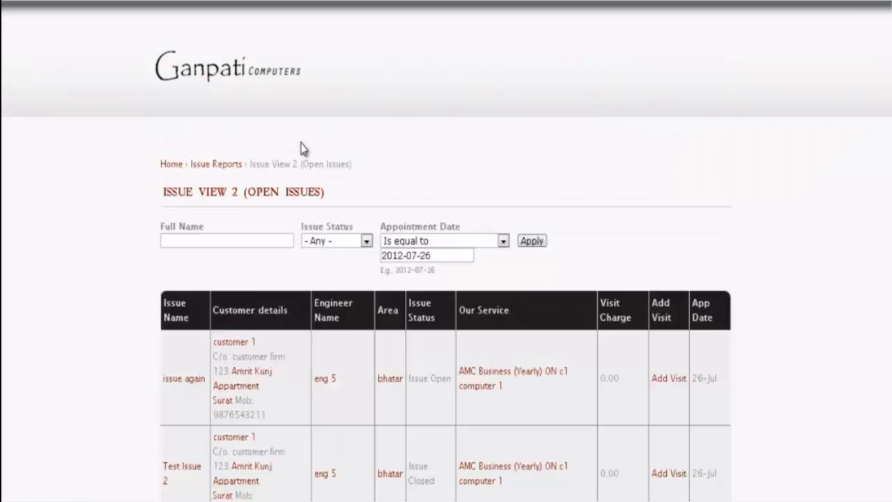
scroll(304, 147, down, 2)
click(346, 160)
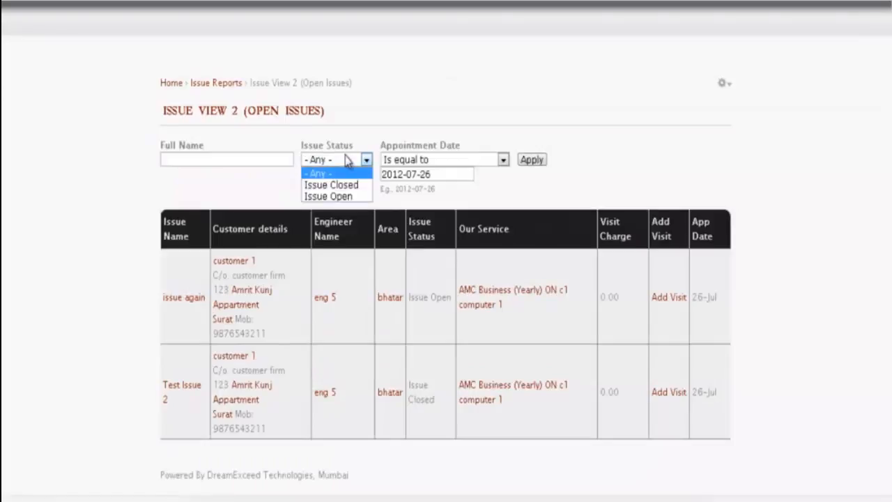
click(333, 196)
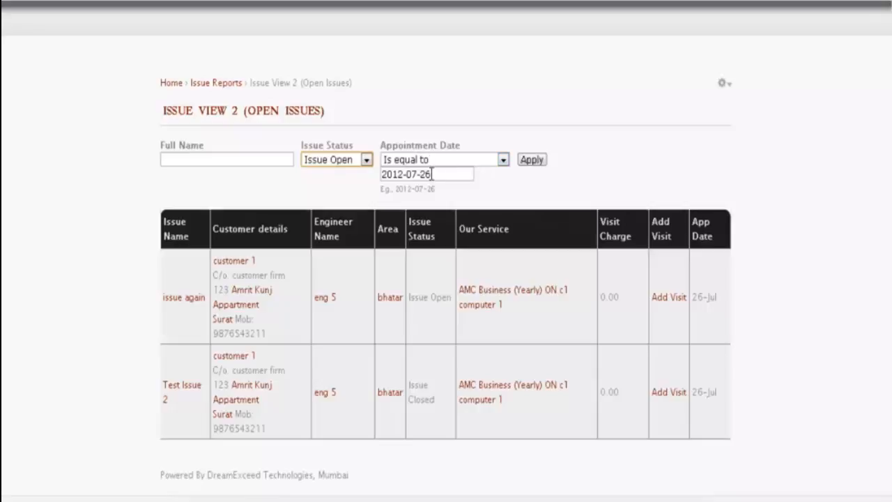
- Limit appointment dates to between 2012-07-01 and 2012-07-31 and apply the filters
click(504, 159)
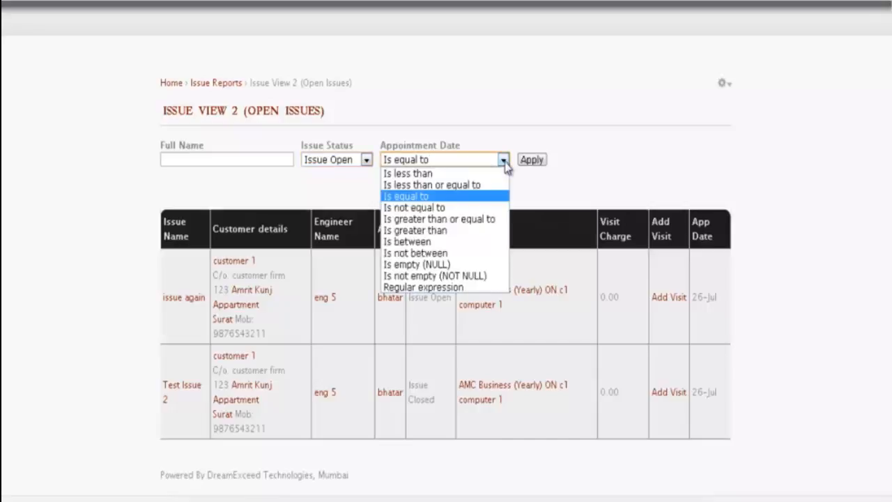
click(442, 231)
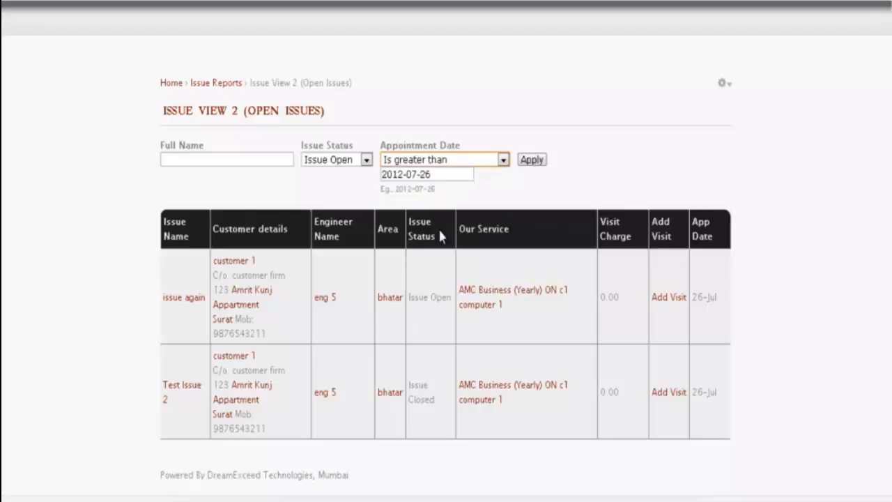
click(439, 175)
click(394, 304)
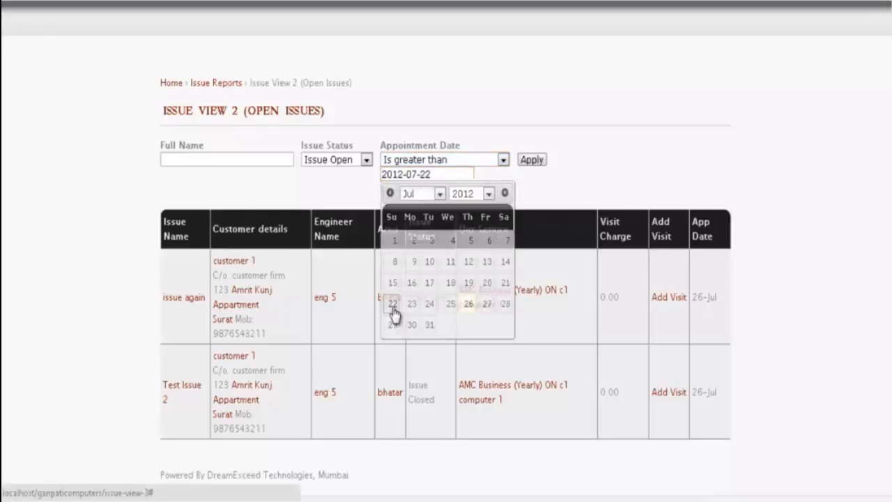
click(500, 159)
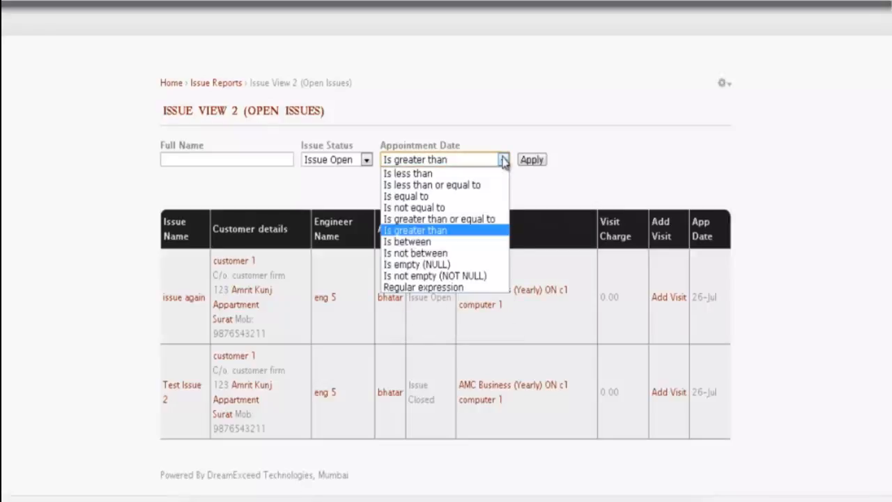
click(405, 242)
click(440, 191)
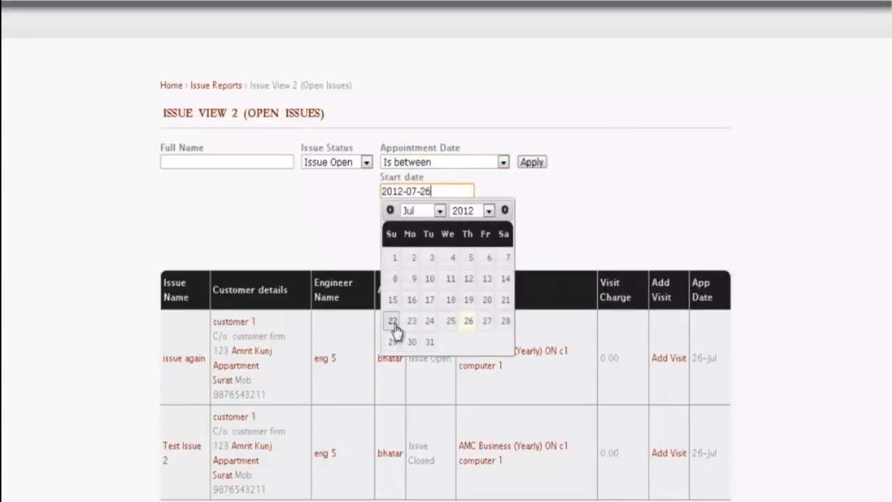
click(396, 260)
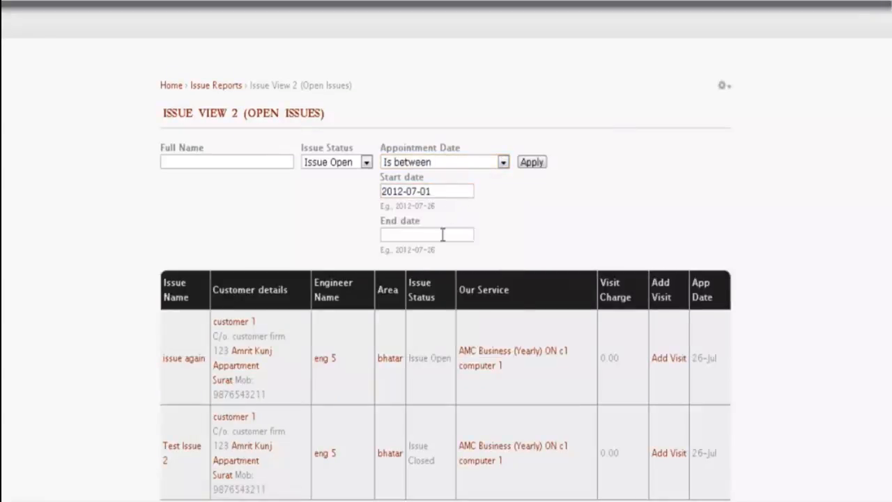
click(442, 235)
click(432, 388)
scroll(583, 199, down, 2)
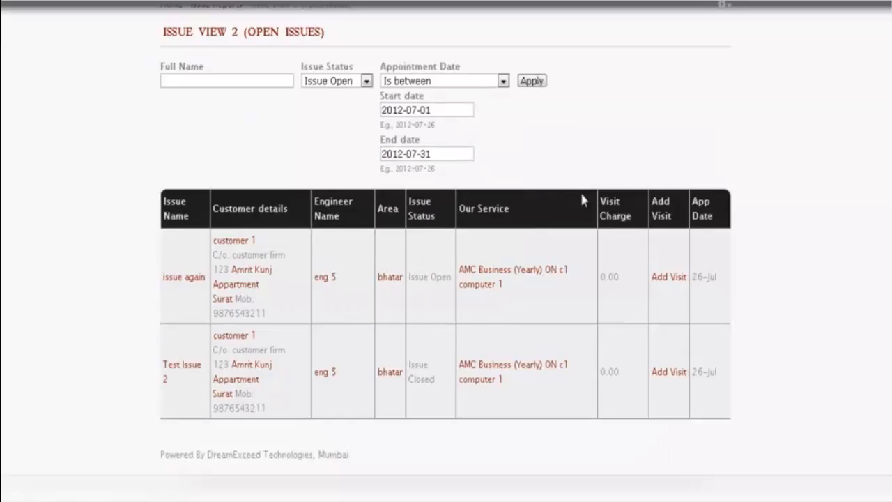
click(532, 81)
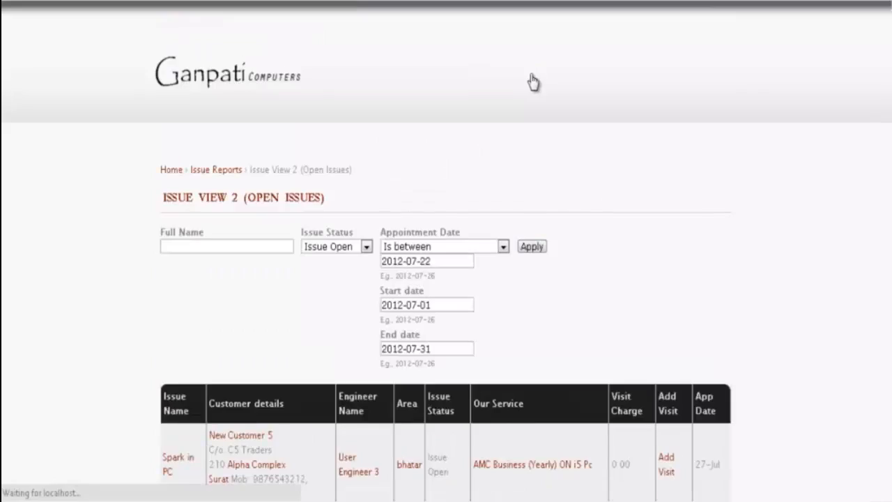
scroll(550, 143, down, 5)
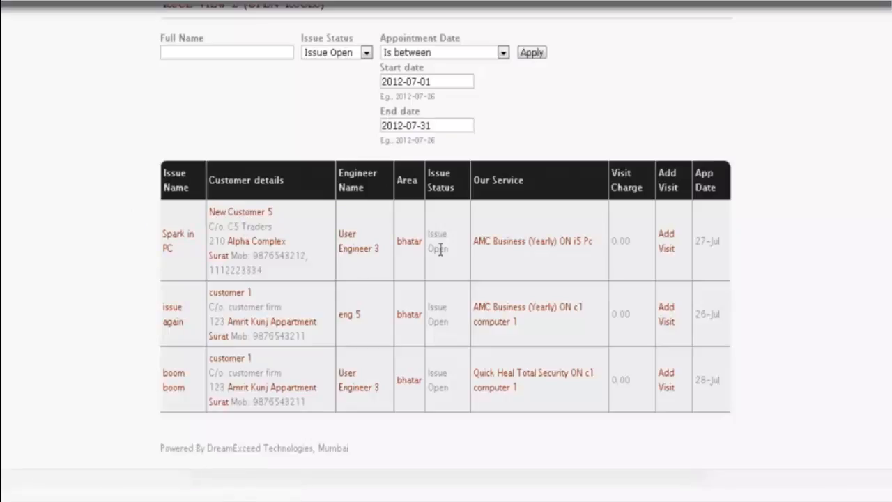
- Add a Completed visit for Spark in PC dated 28 Jul 2012, ending 5:30 pm, and save it
click(672, 252)
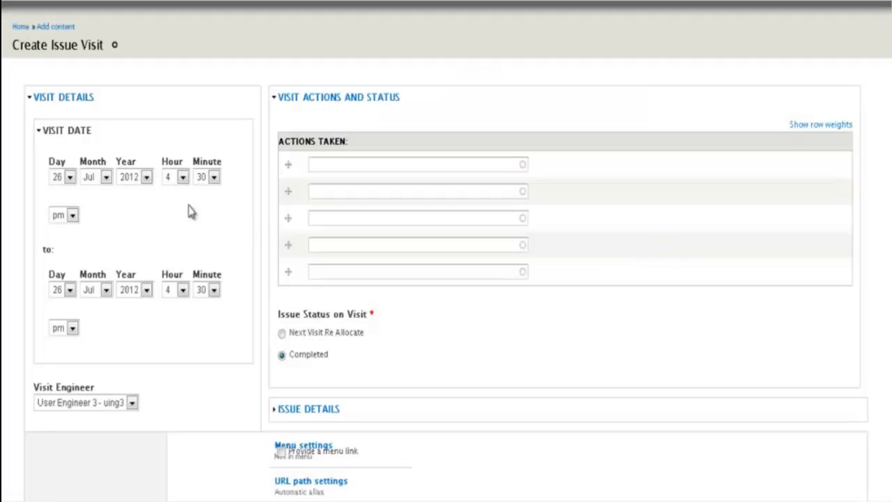
click(70, 177)
scroll(73, 319, down, 2)
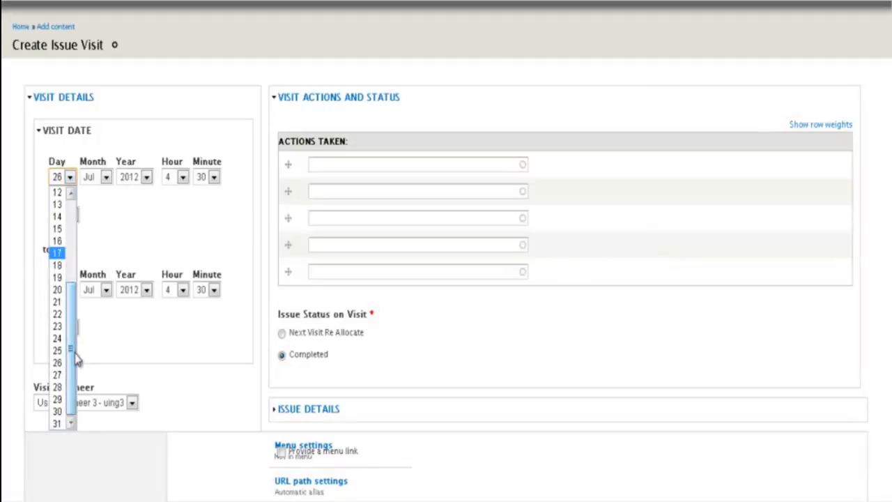
click(58, 394)
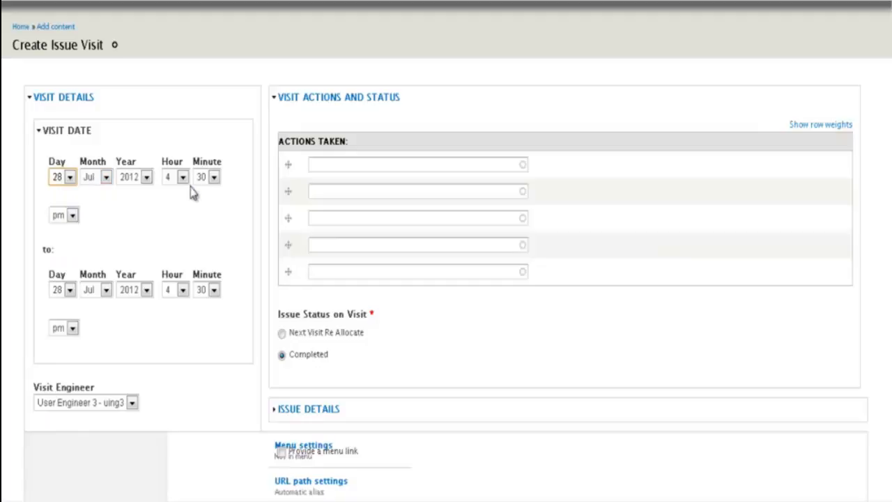
click(182, 292)
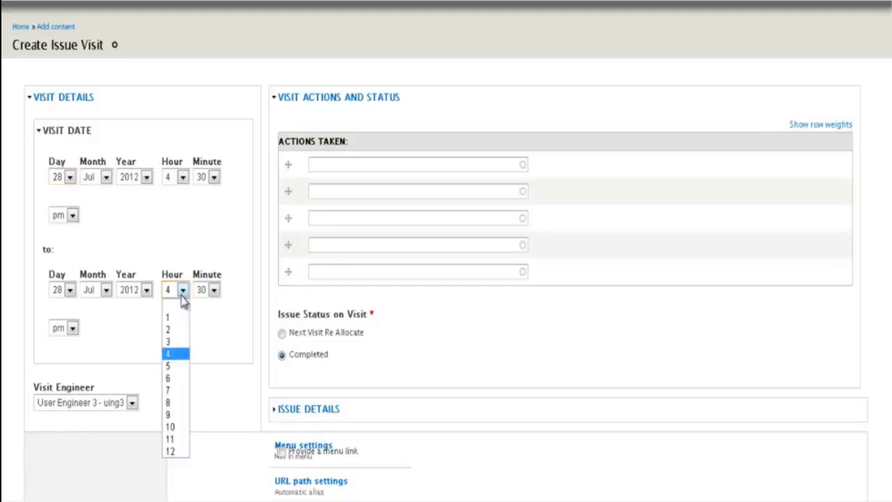
click(171, 366)
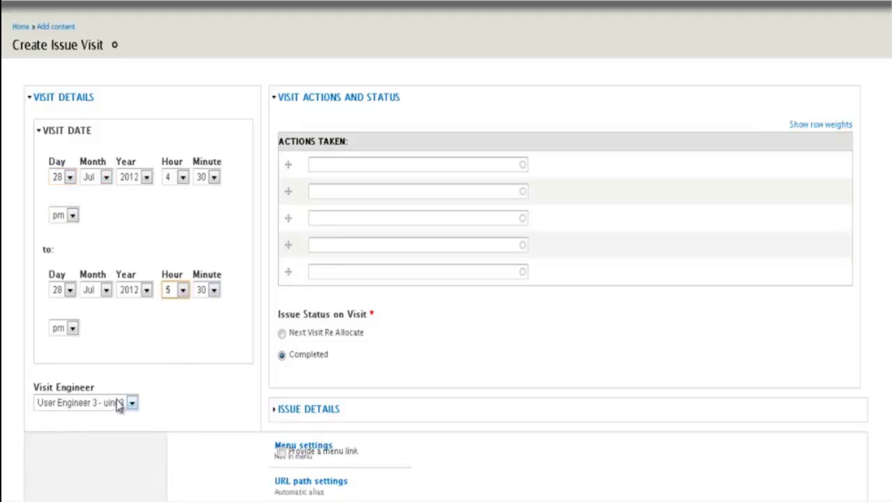
click(350, 163)
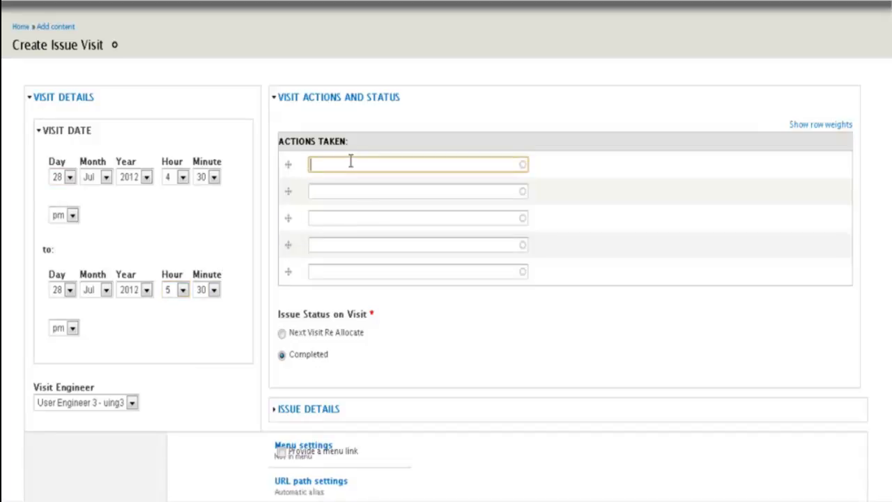
scroll(869, 142, down, 3)
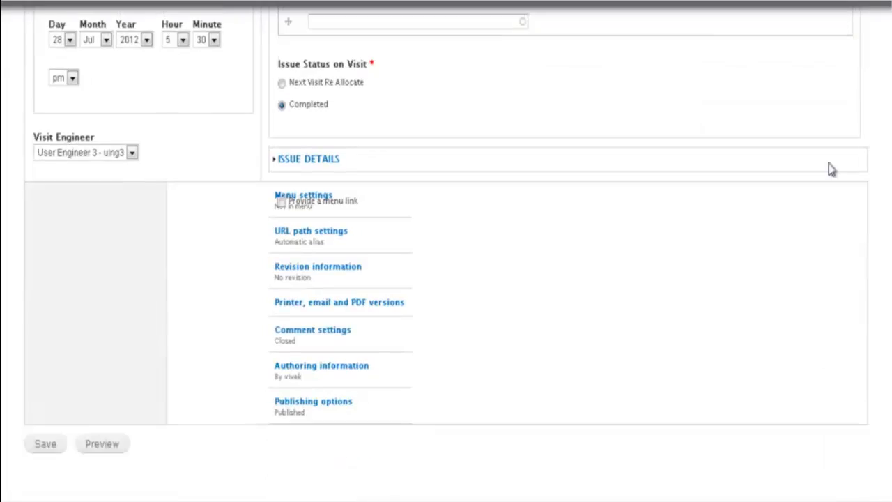
click(44, 443)
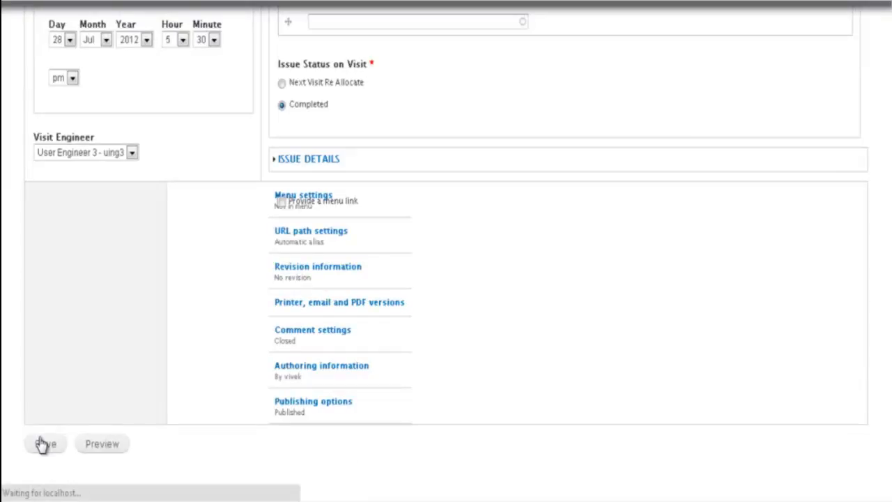
scroll(70, 383, down, 3)
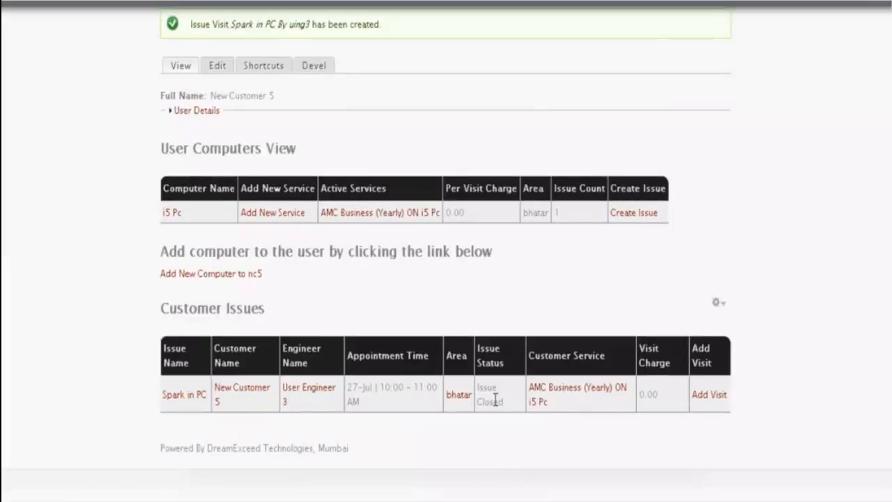
scroll(558, 454, up, 2)
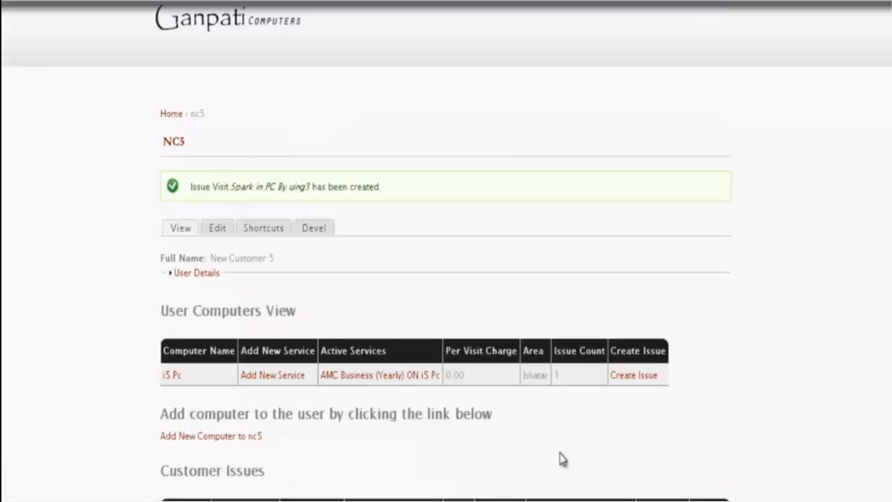
scroll(563, 459, up, 1)
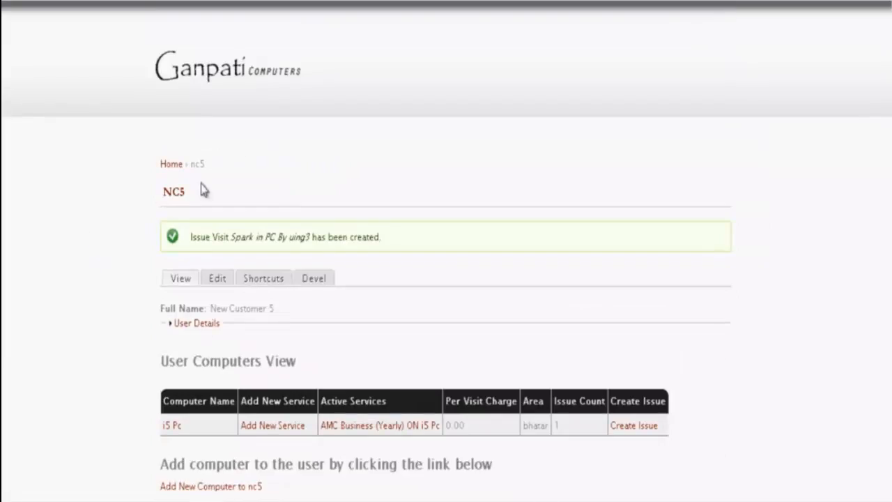